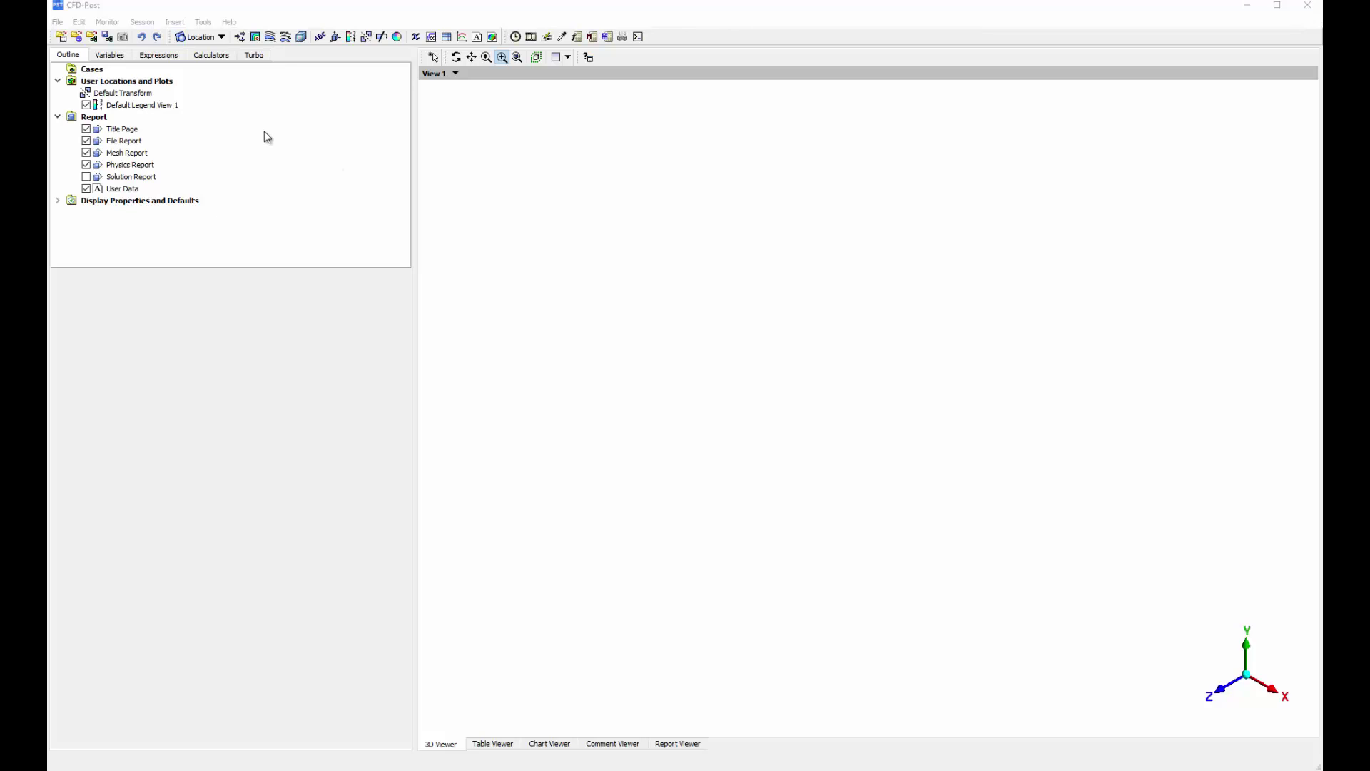
# - Load TimeBladeRow_FCC.res with both R1 and S1 domains, keeping current cases and constructing Fourier-coefficient variables
pyautogui.click(56, 24)
pyautogui.click(89, 36)
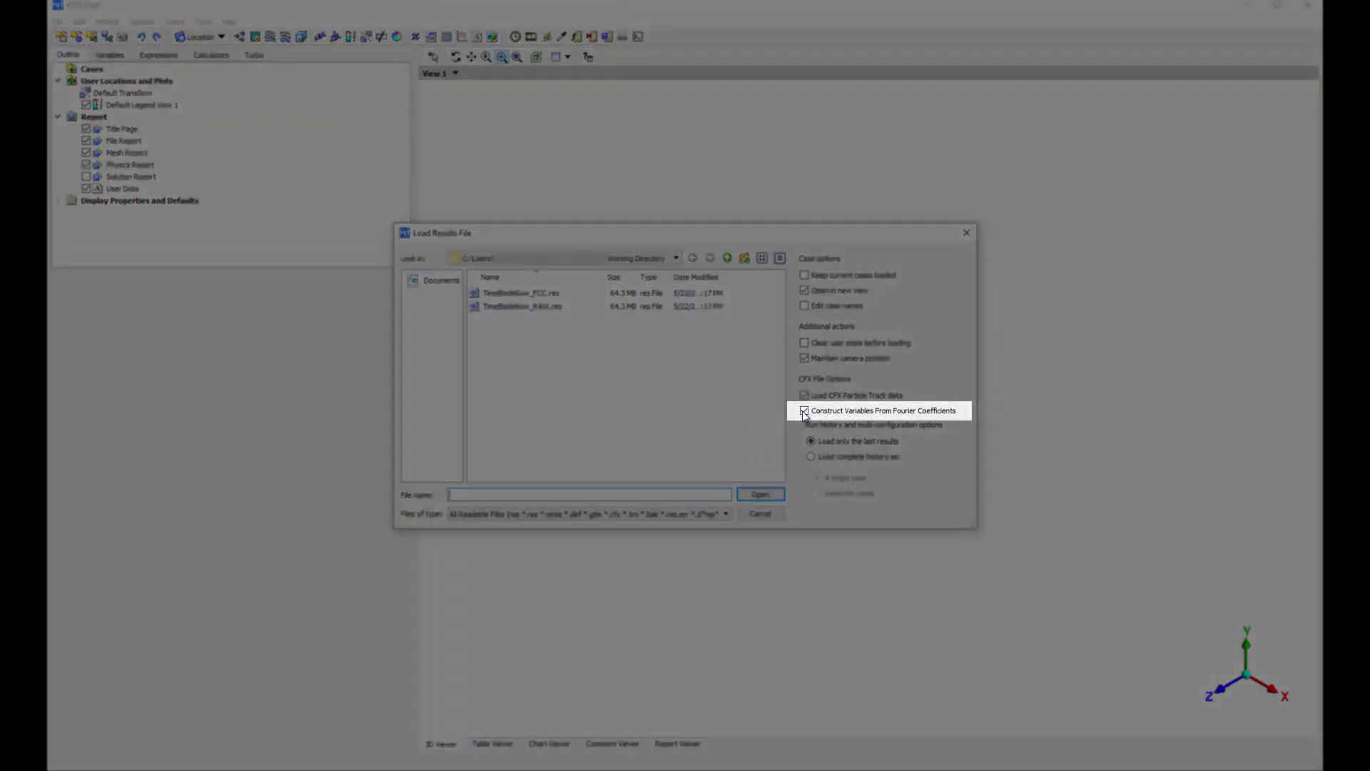
pyautogui.click(804, 412)
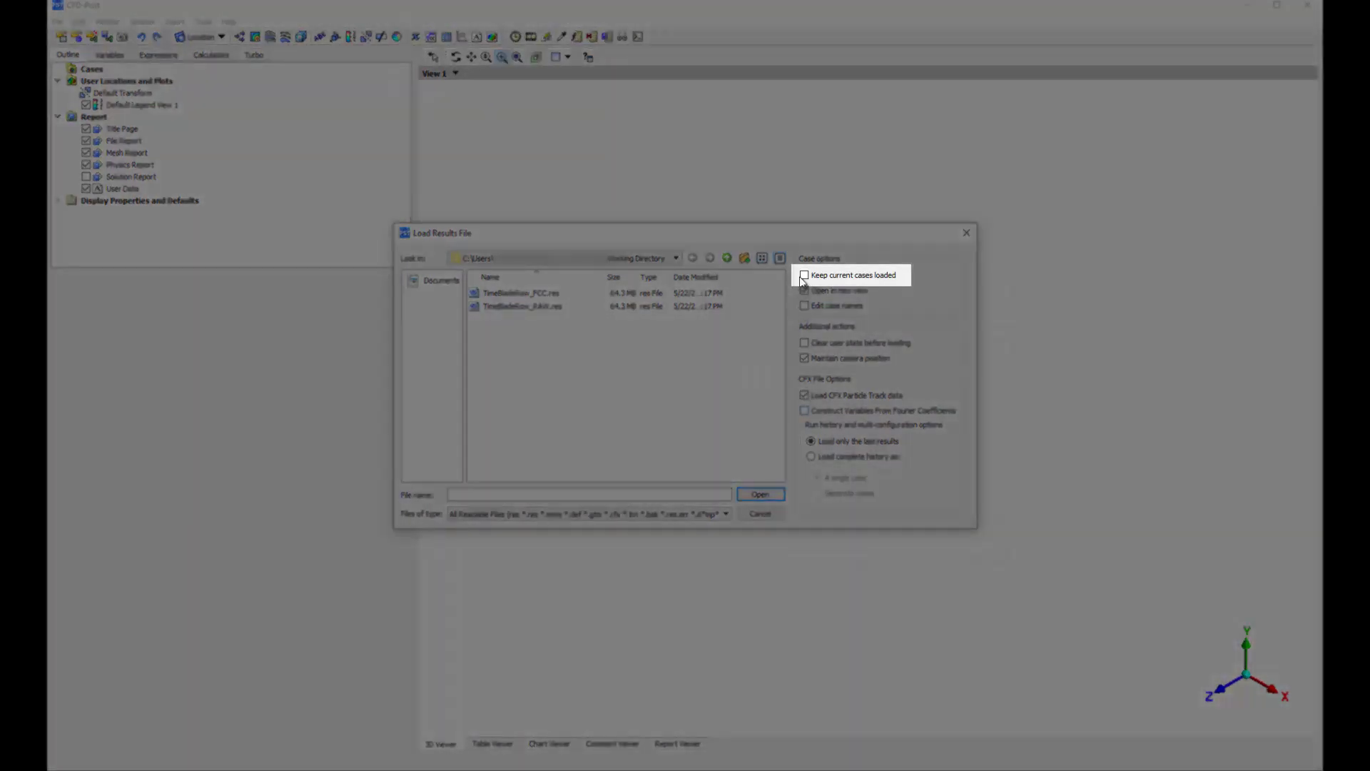
pyautogui.click(805, 276)
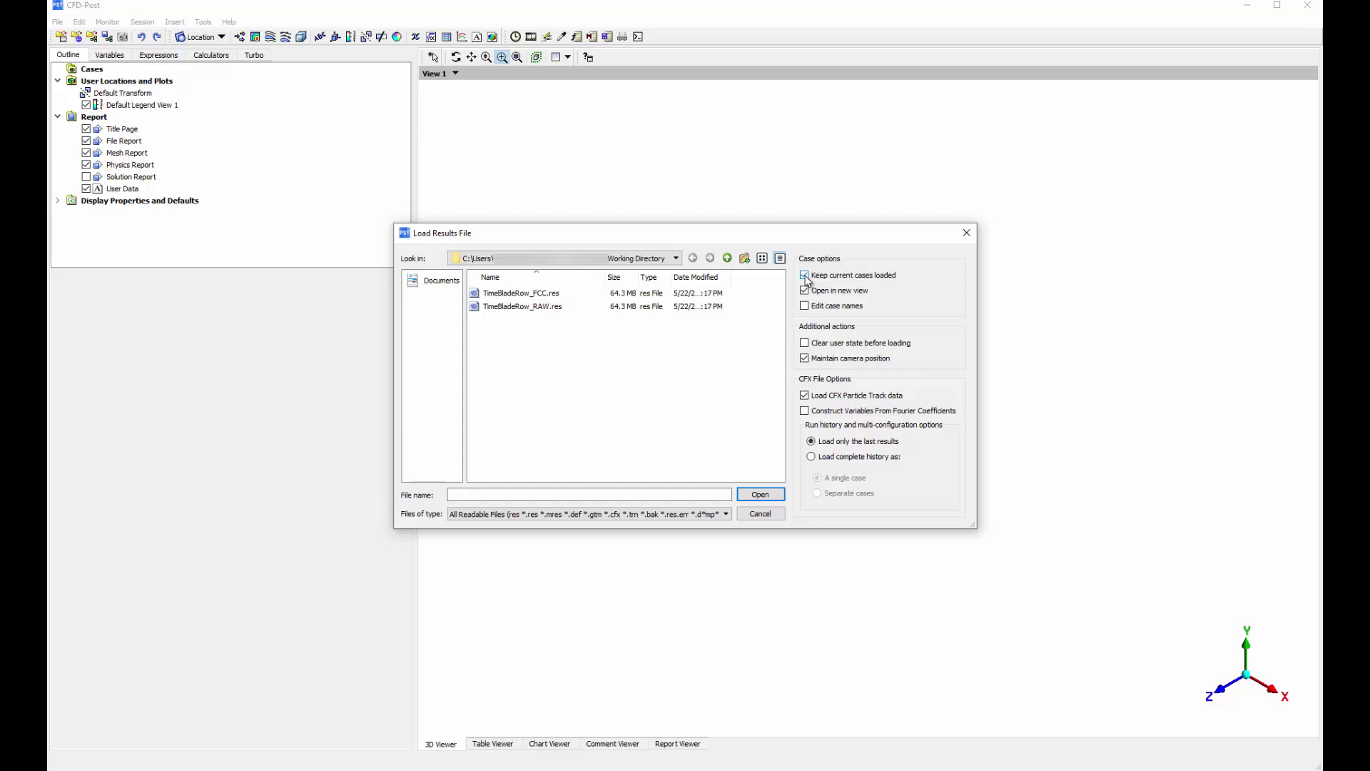
pyautogui.click(707, 294)
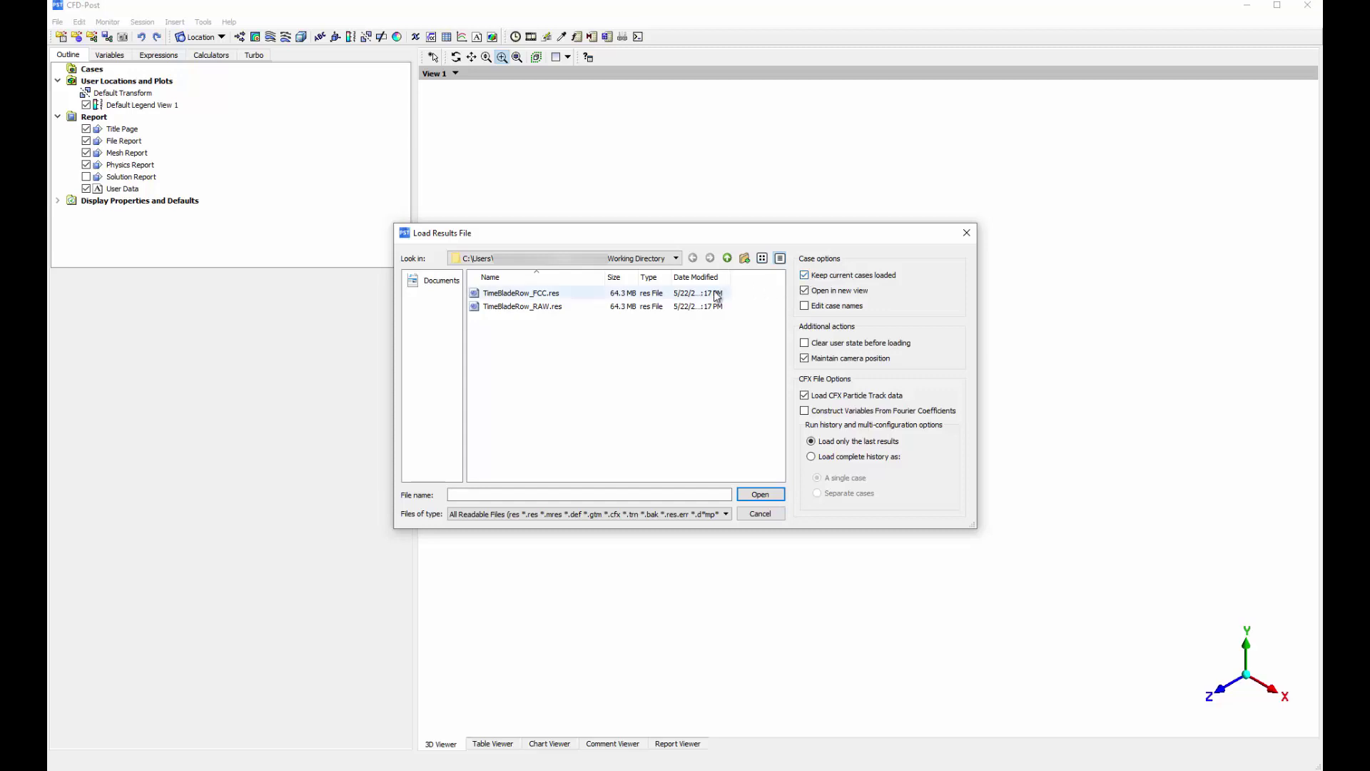
pyautogui.click(805, 411)
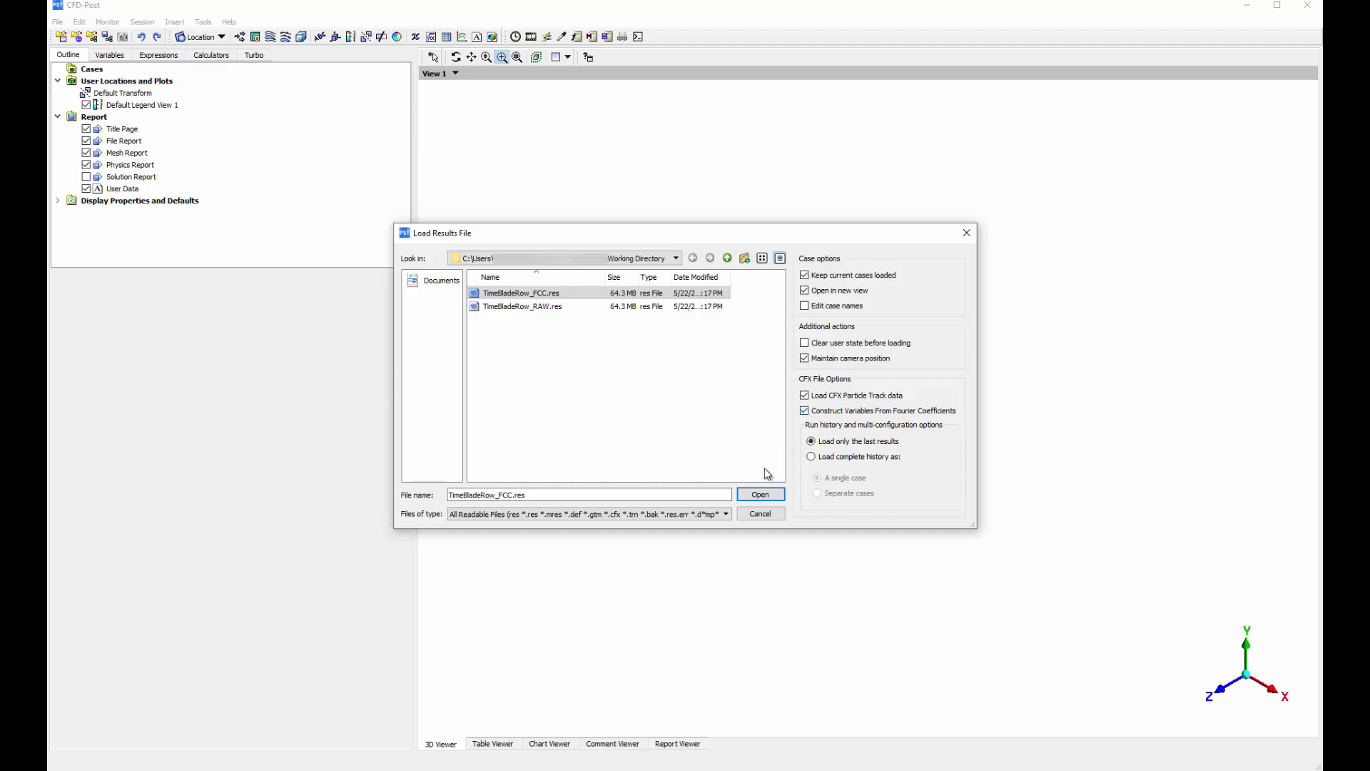
pyautogui.click(761, 495)
pyautogui.click(667, 470)
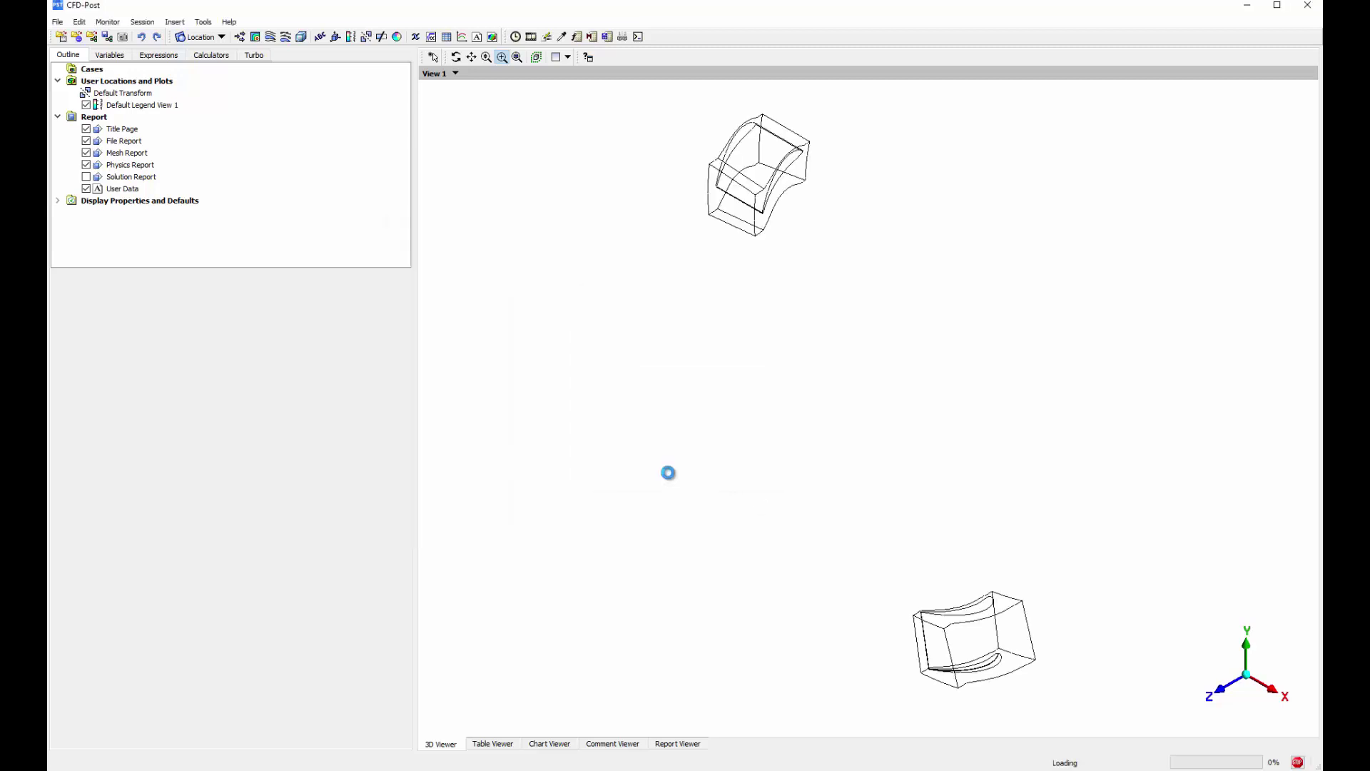
# - Load TimeBladeRow_RAW.res with both domains as a second case, without Fourier-coefficient variable construction
pyautogui.click(680, 408)
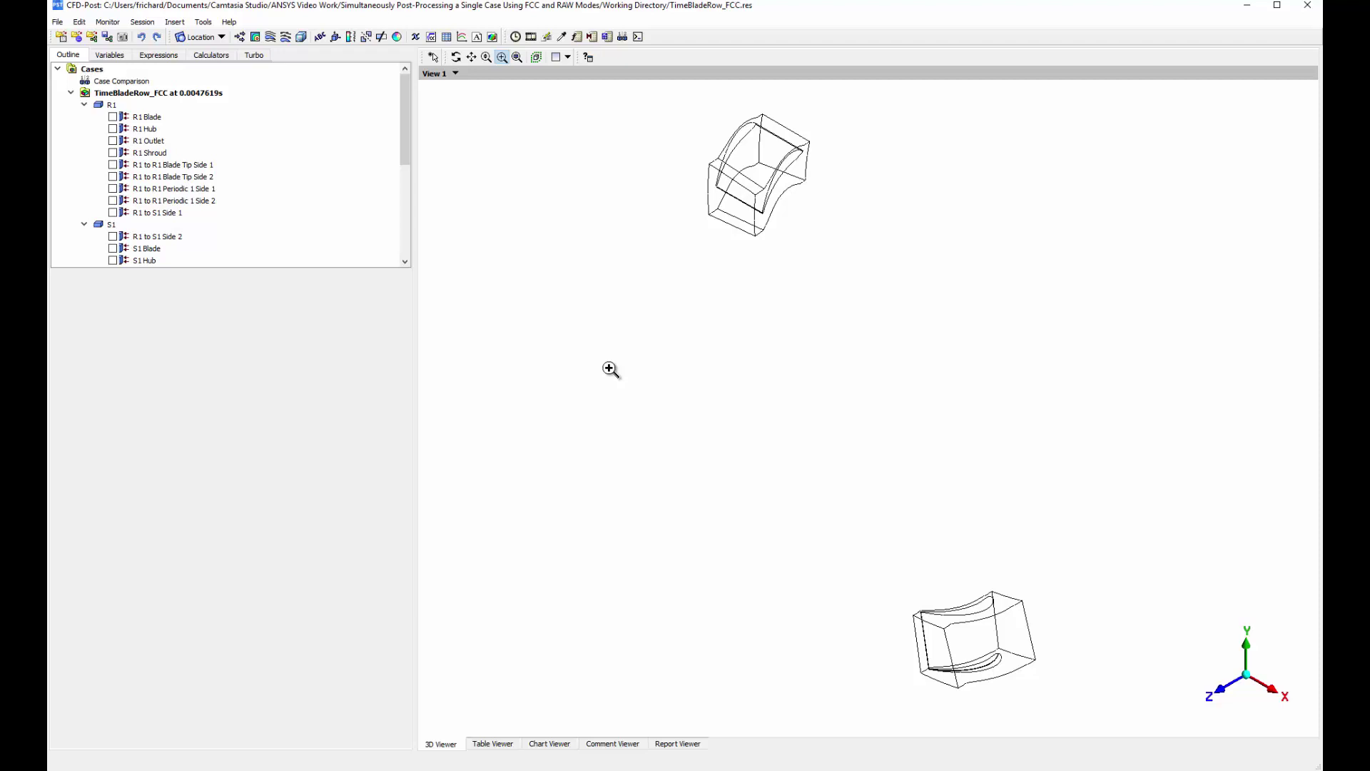
pyautogui.click(60, 22)
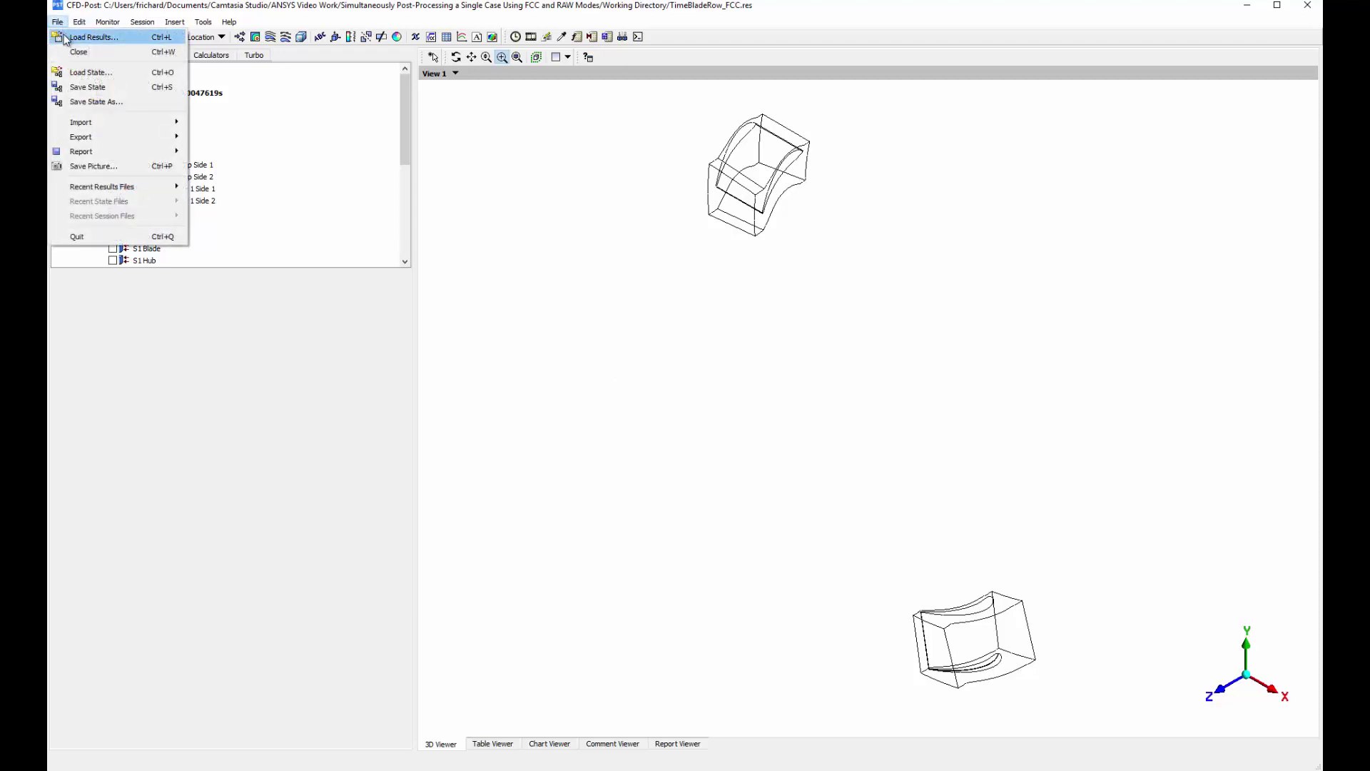
pyautogui.click(66, 38)
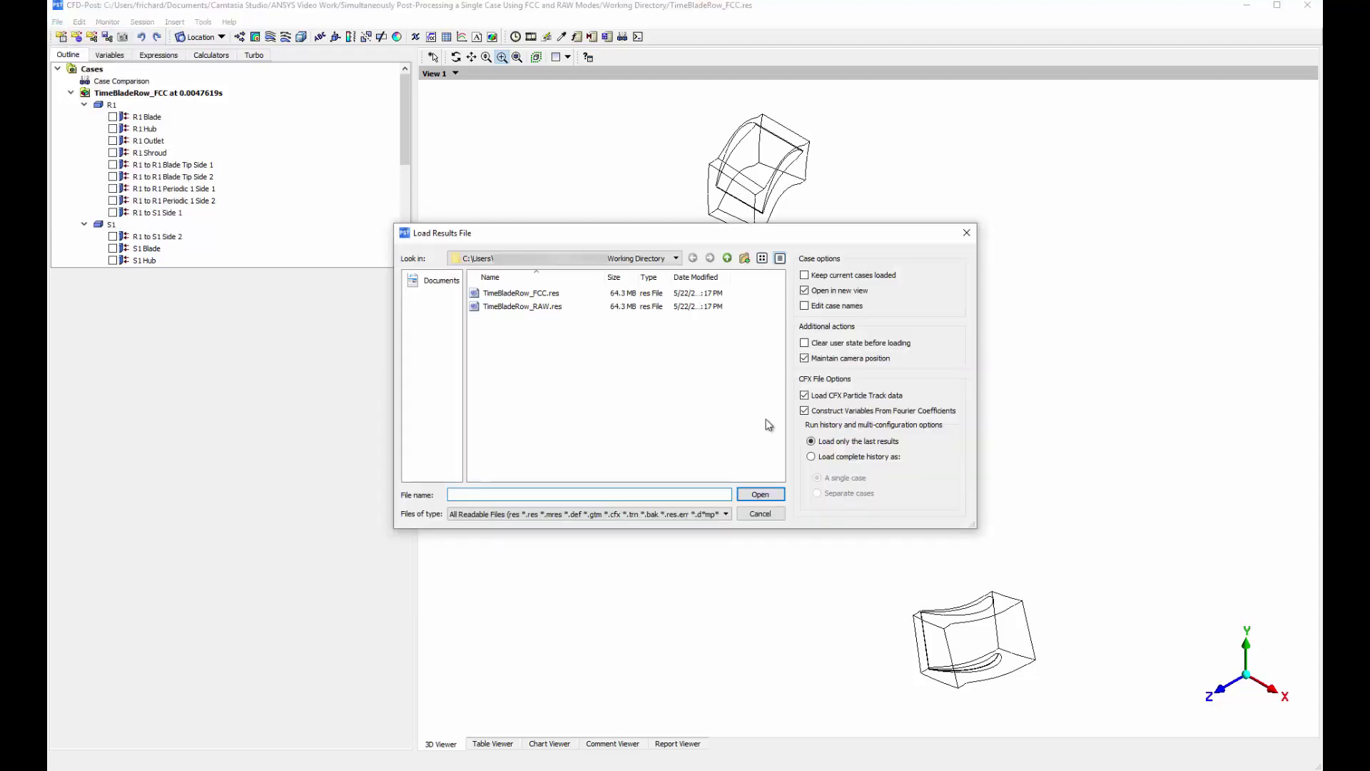
pyautogui.click(808, 414)
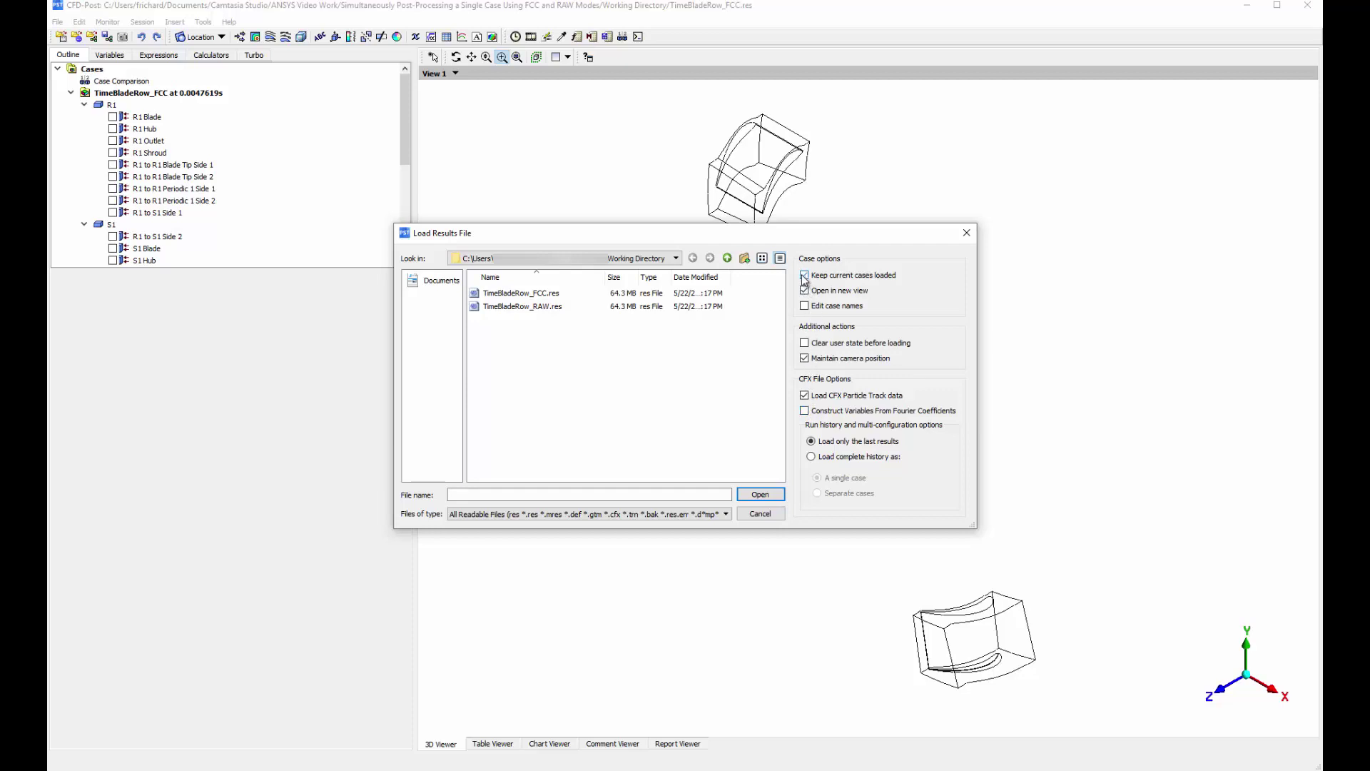
pyautogui.click(676, 307)
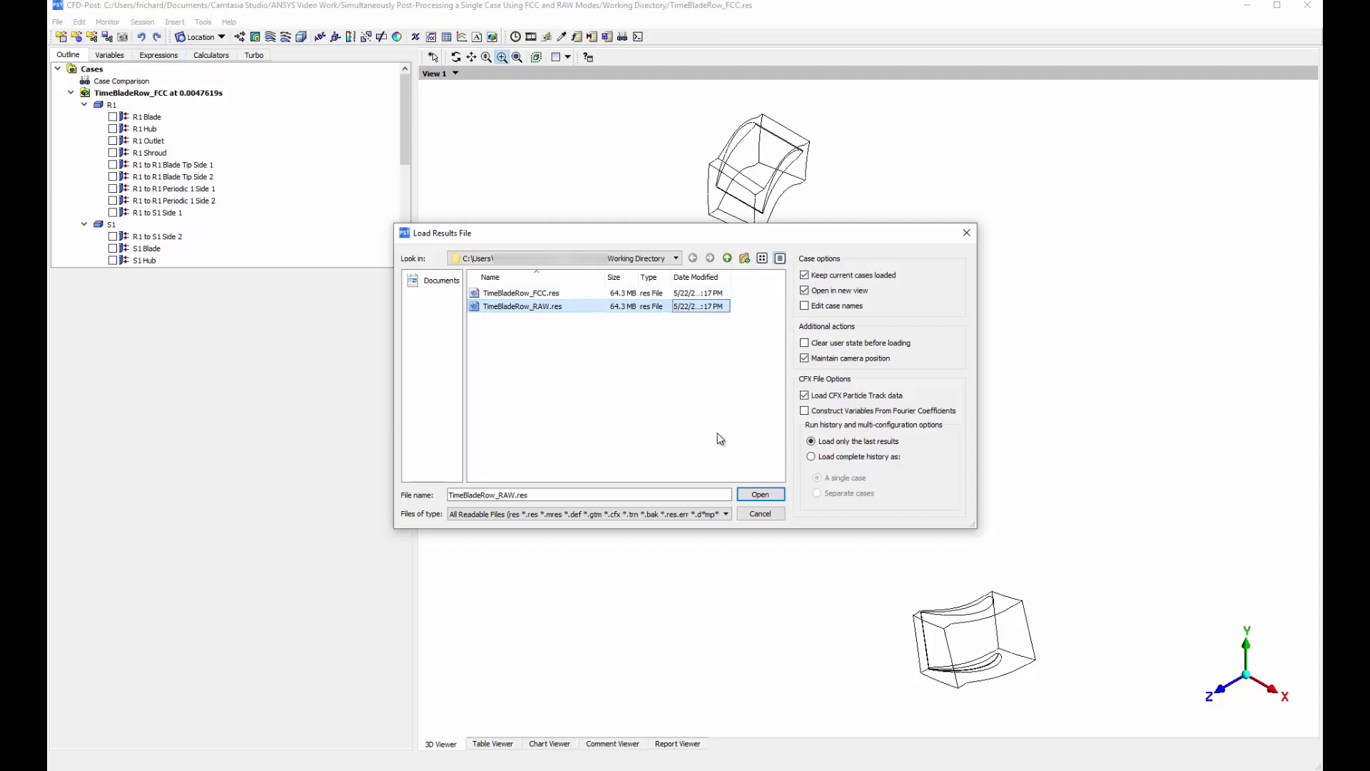
pyautogui.click(760, 494)
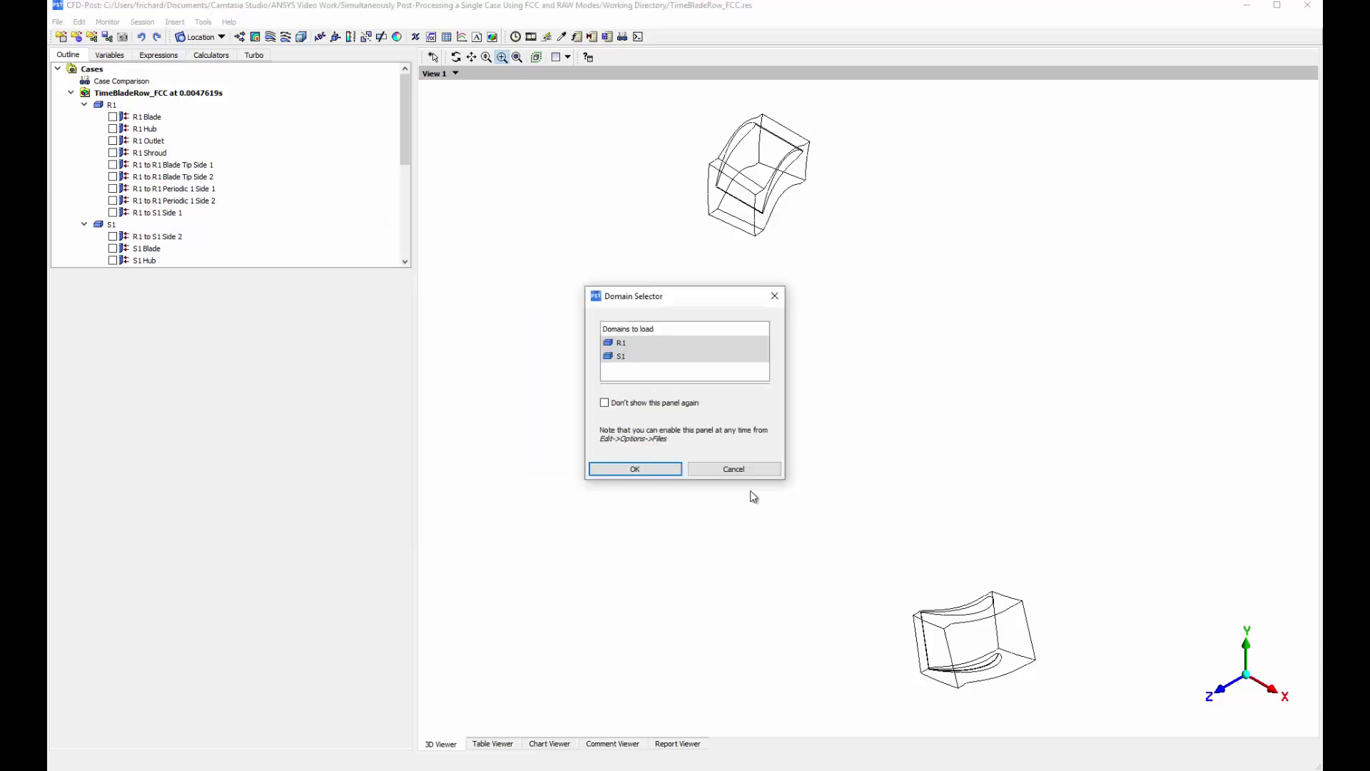
pyautogui.click(657, 471)
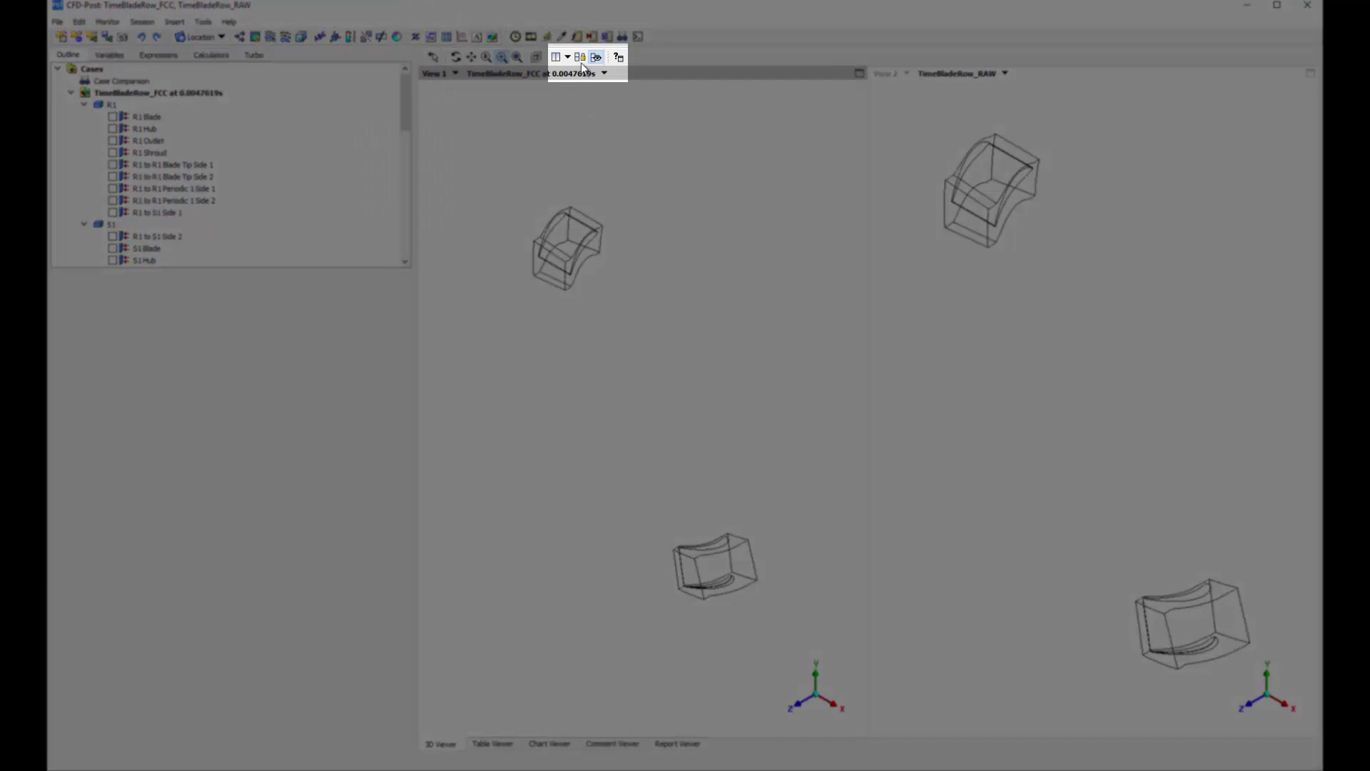
# - Synchronize the two views and initialize all turbo components for both cases
pyautogui.click(581, 58)
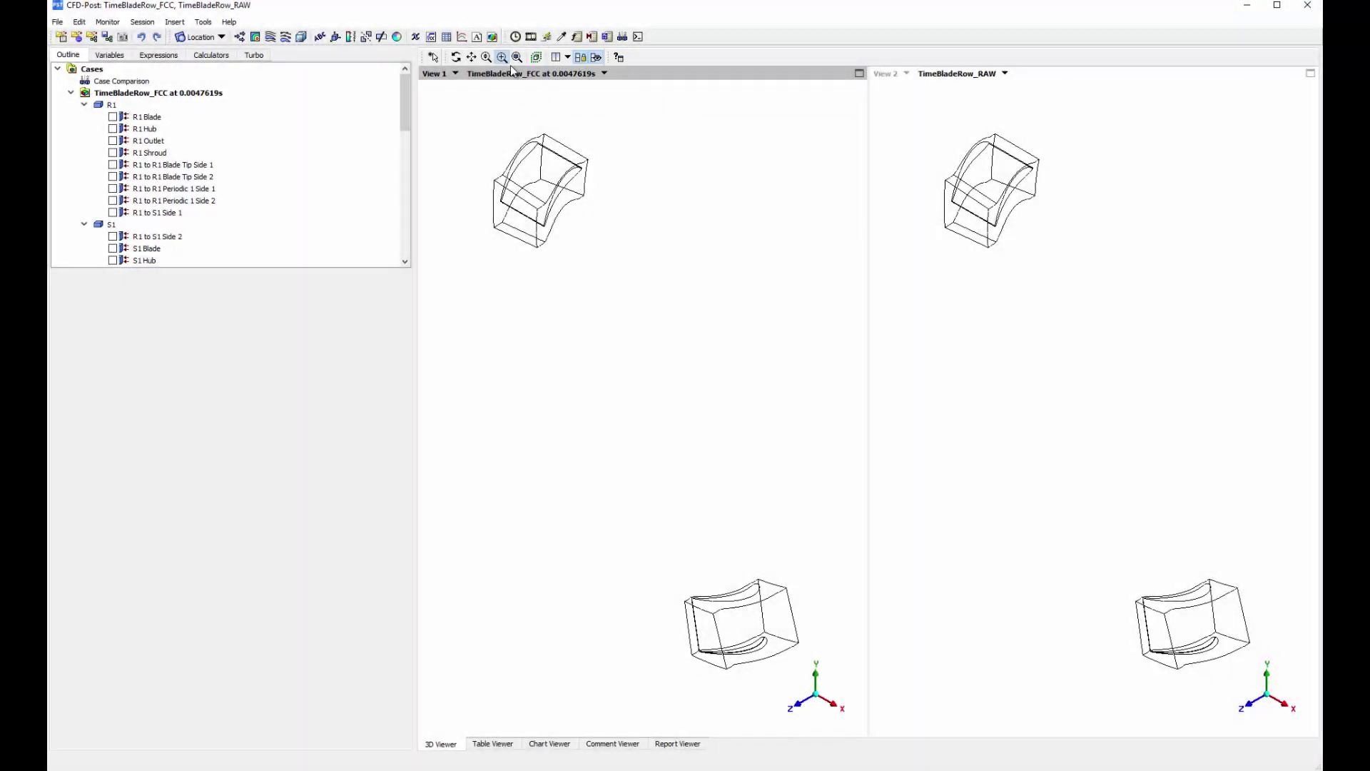
pyautogui.click(257, 55)
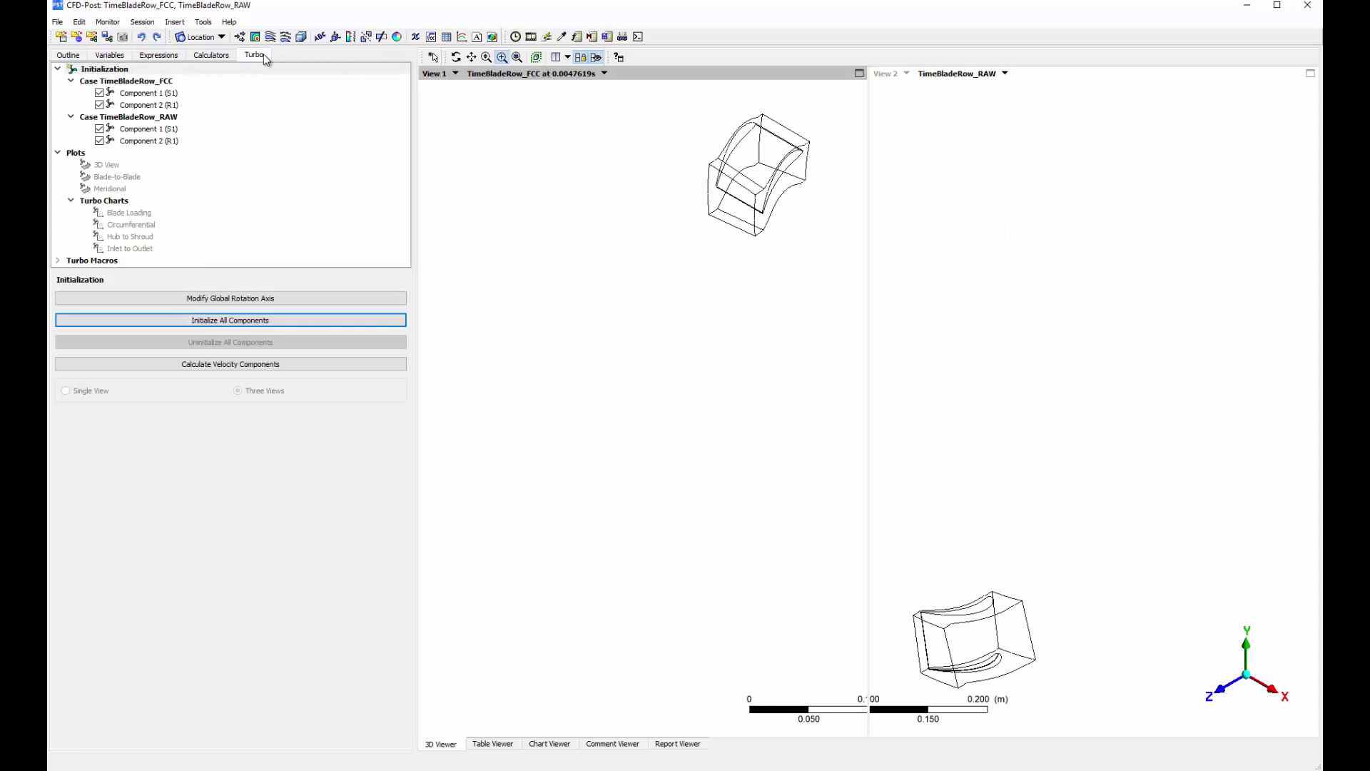
pyautogui.click(618, 400)
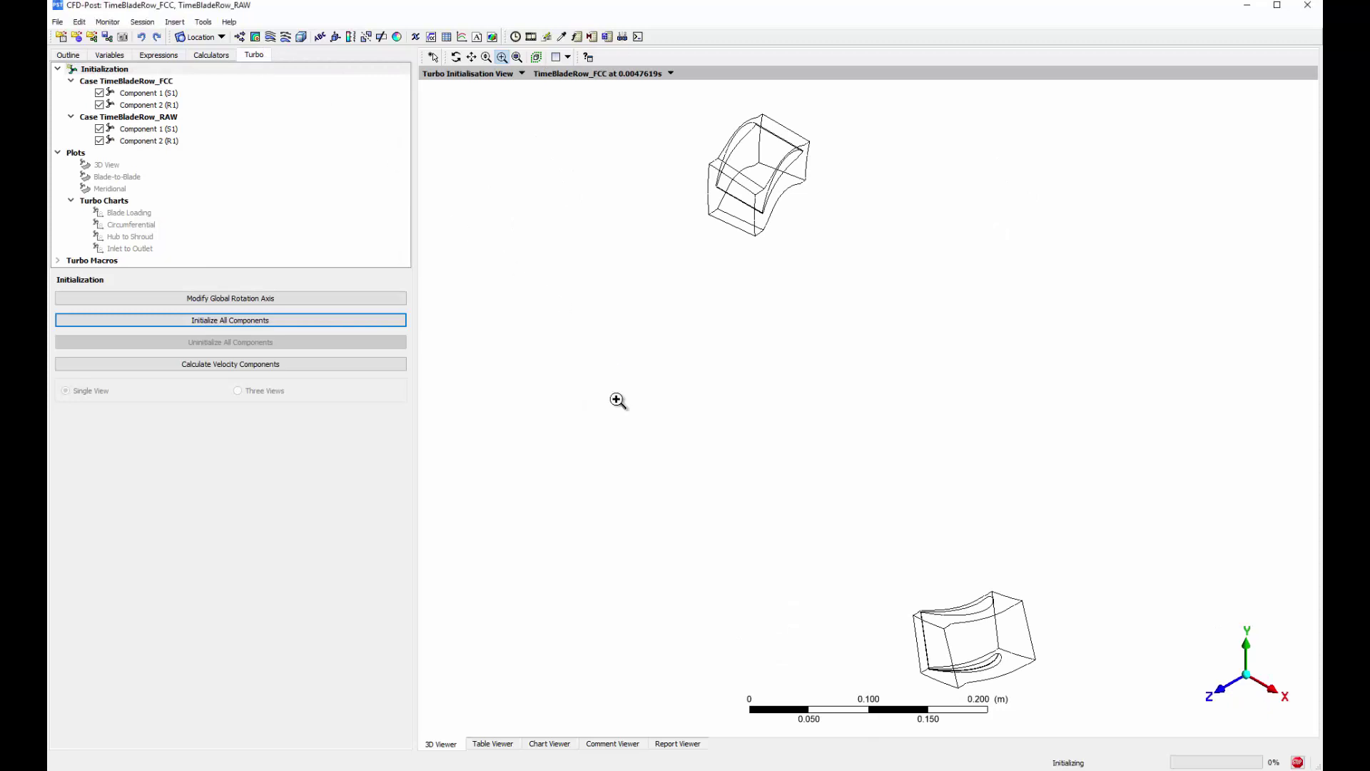
# - Create a turbo surface named 'span 50' at constant span 0.5
pyautogui.click(220, 38)
pyautogui.click(220, 234)
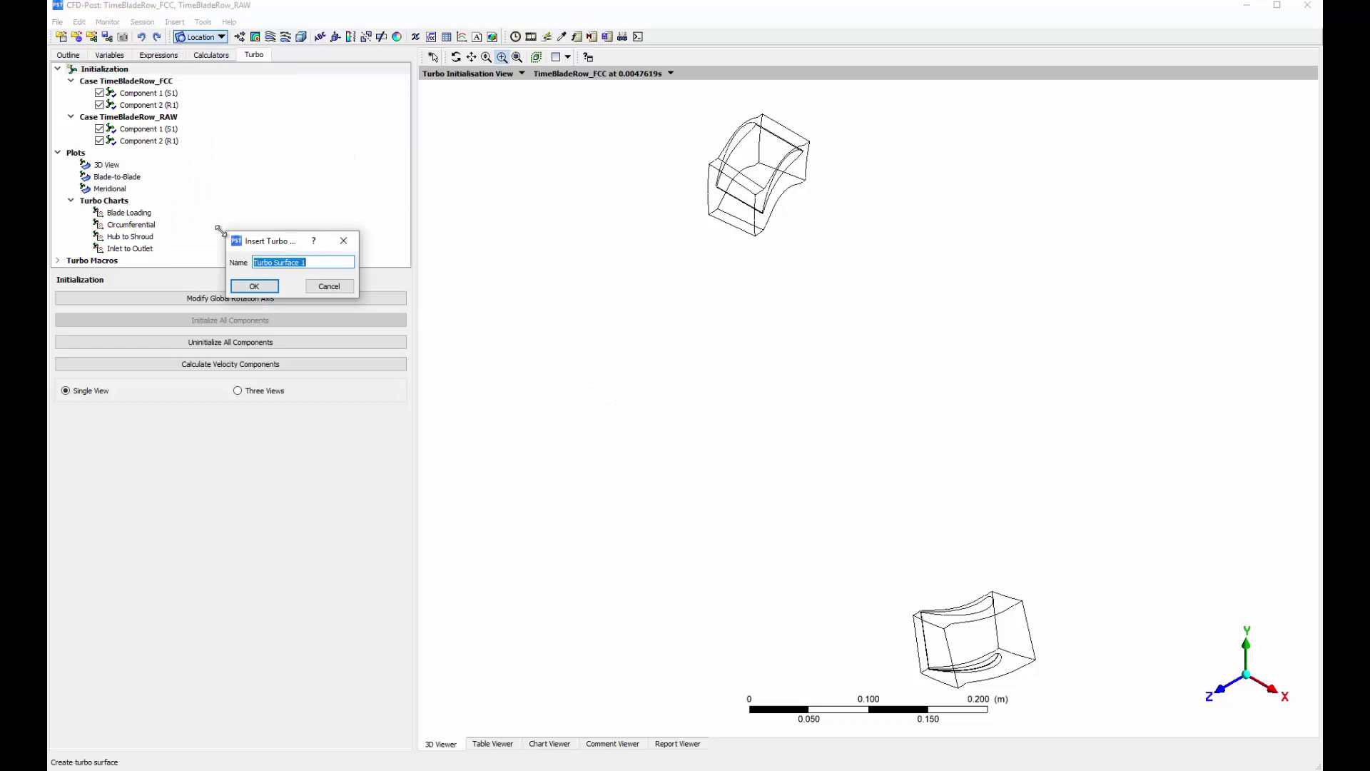
pyautogui.write('span 50')
pyautogui.click(264, 287)
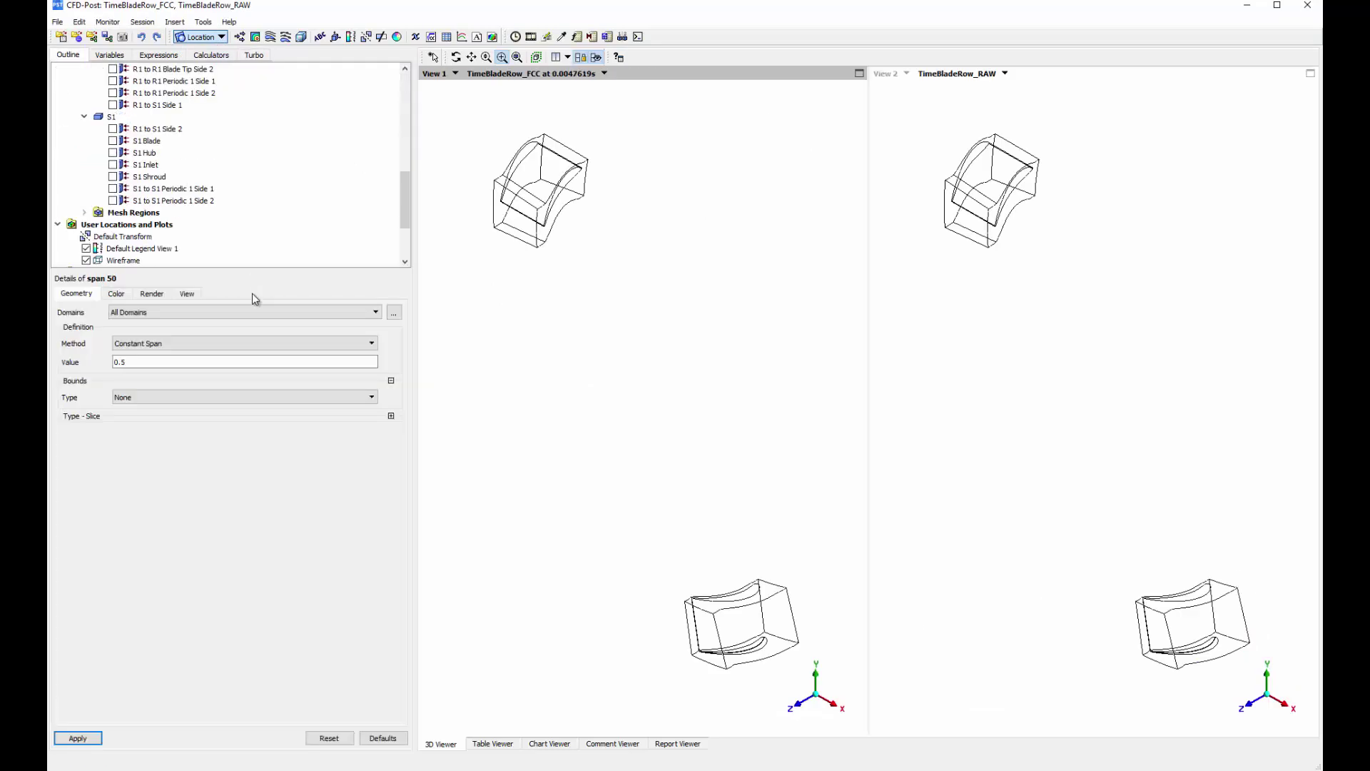
pyautogui.click(66, 743)
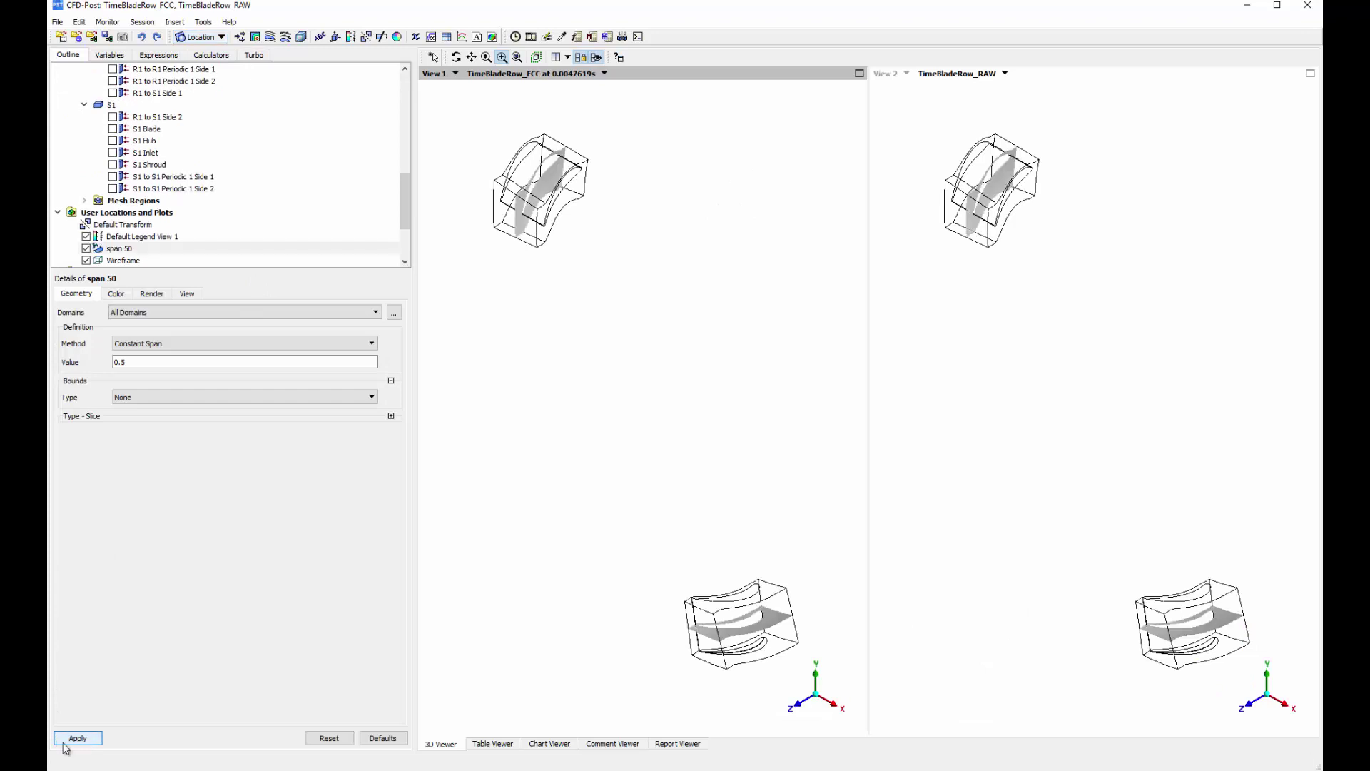
pyautogui.click(241, 37)
# - Create Vector 1, a velocity vector plot located on span 50
pyautogui.click(278, 98)
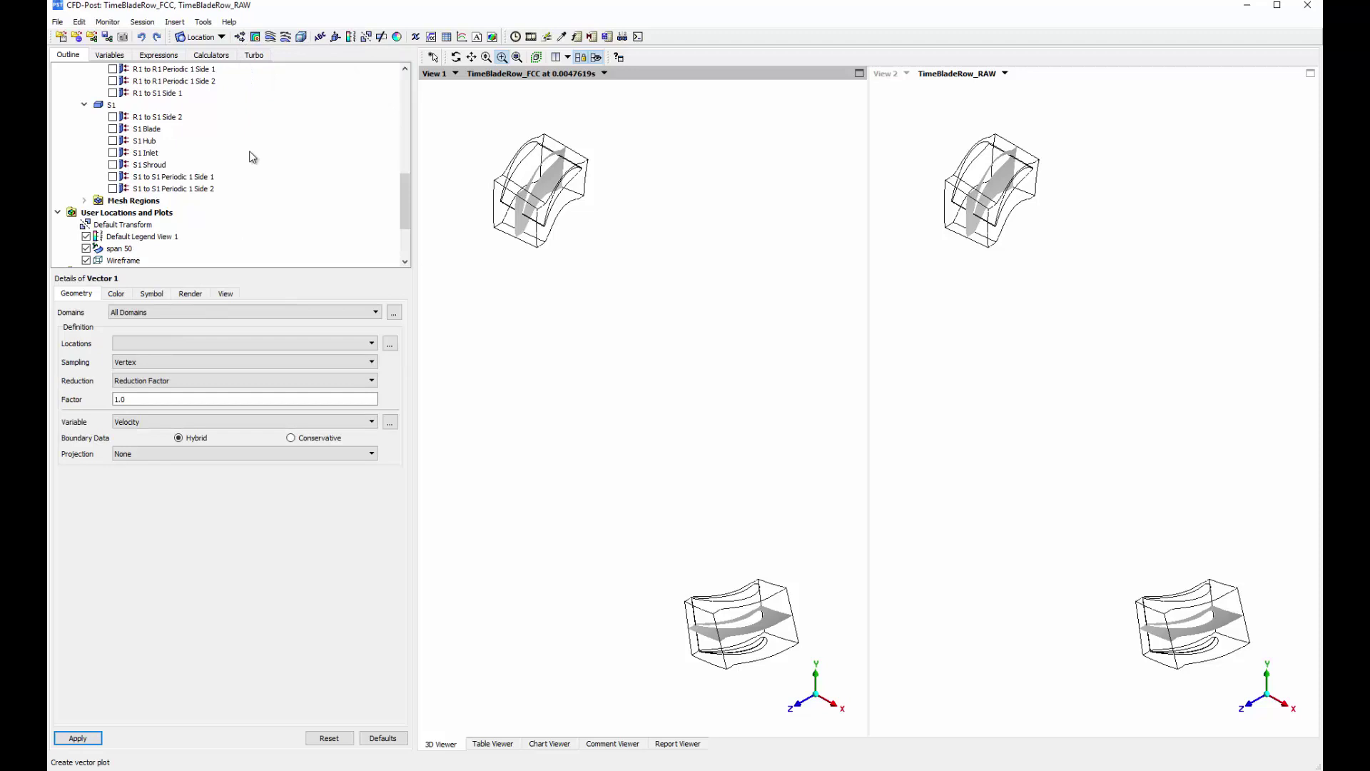
pyautogui.click(164, 345)
pyautogui.click(140, 426)
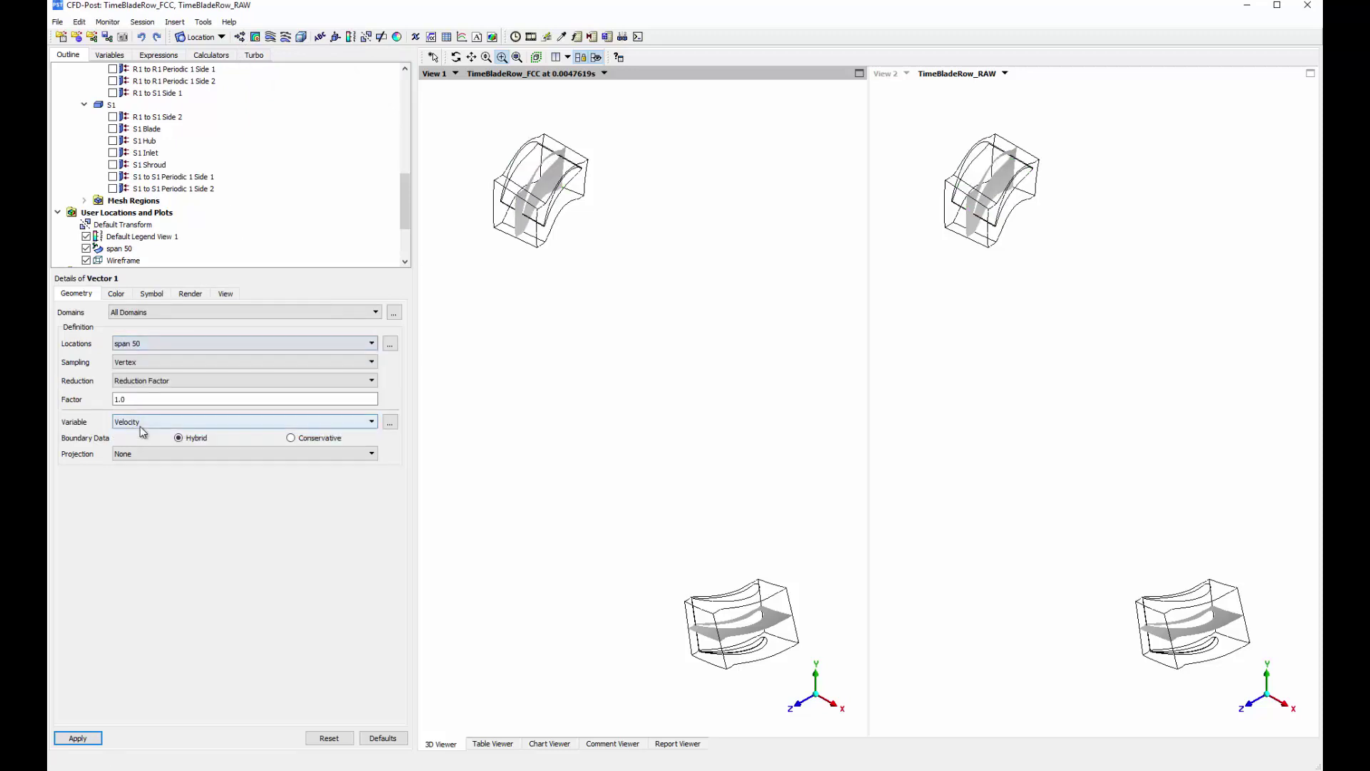
pyautogui.click(78, 739)
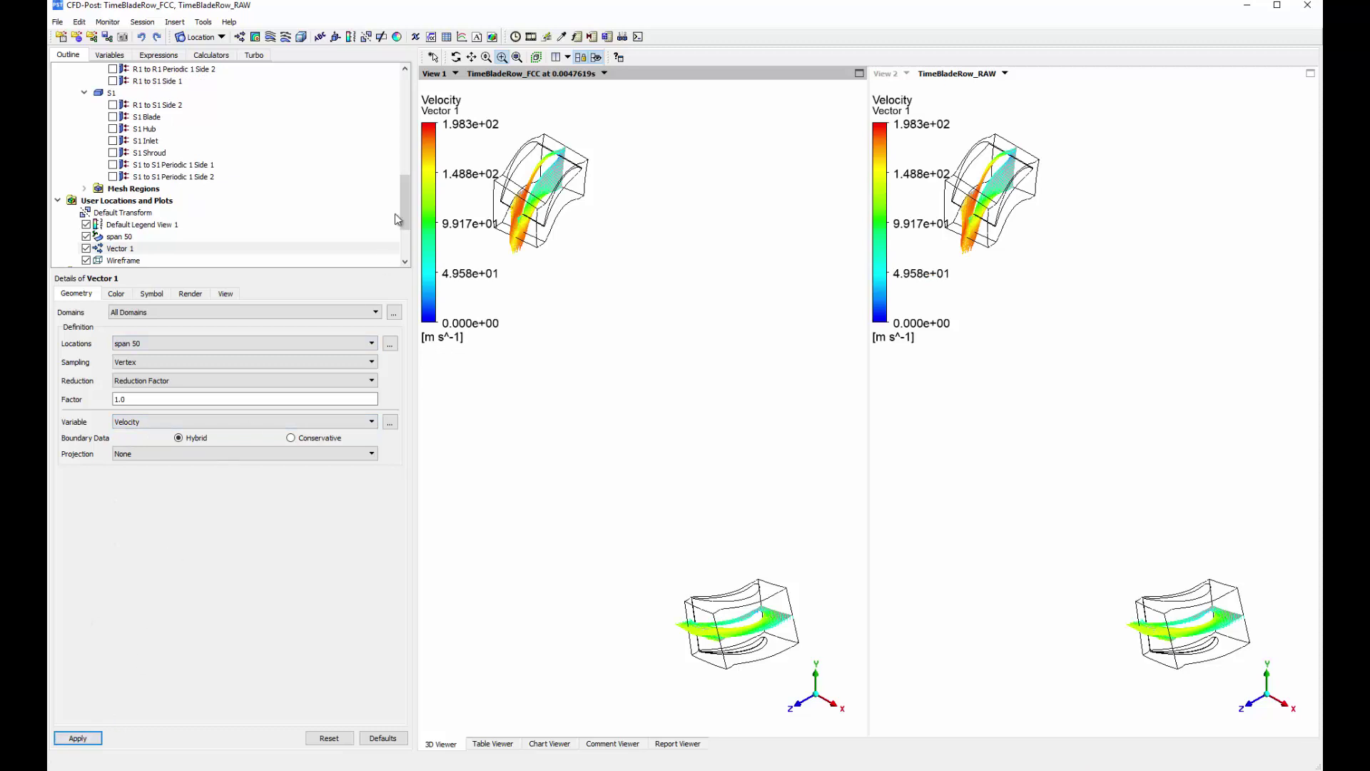
# - Rotate both views and box-zoom onto the blade rows
pyautogui.click(455, 57)
pyautogui.moveTo(667, 465); pyautogui.dragTo(608, 382)
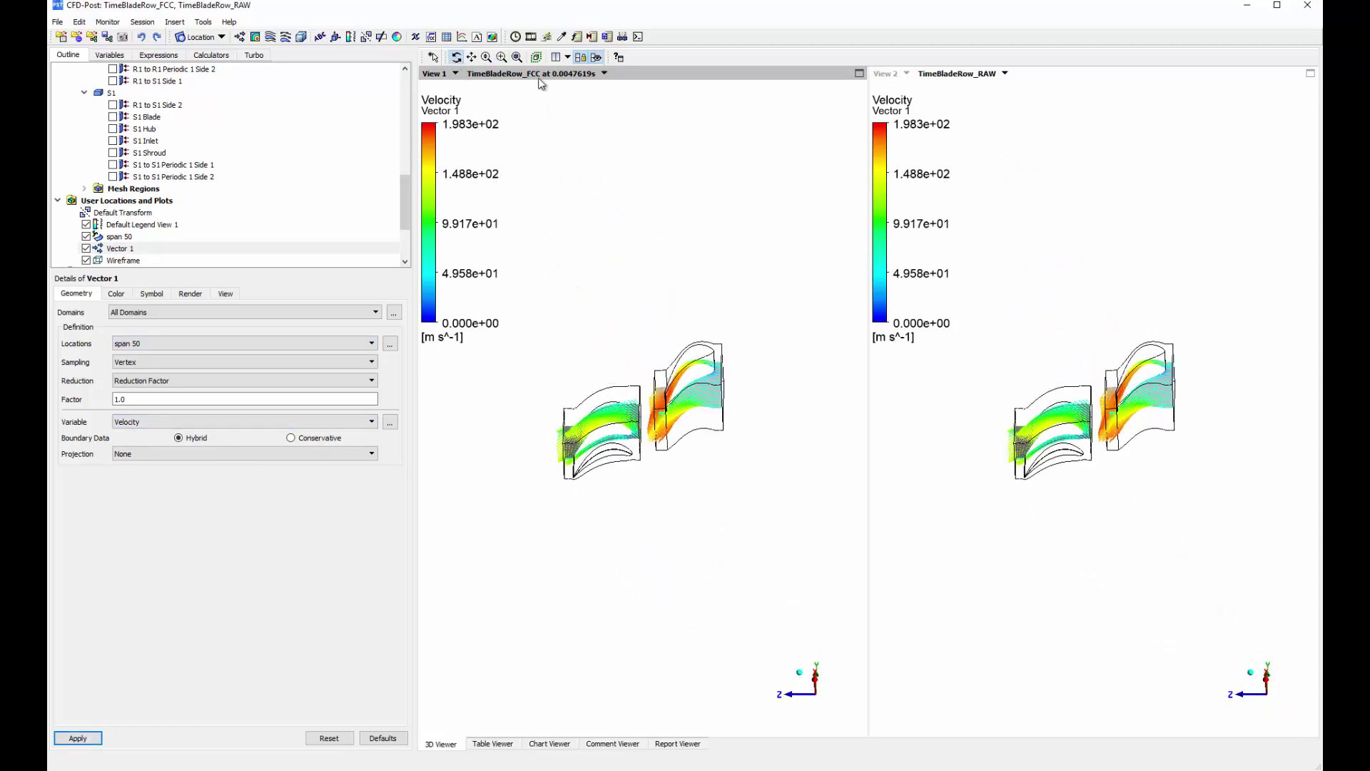
pyautogui.click(502, 58)
pyautogui.moveTo(527, 347); pyautogui.dragTo(774, 502)
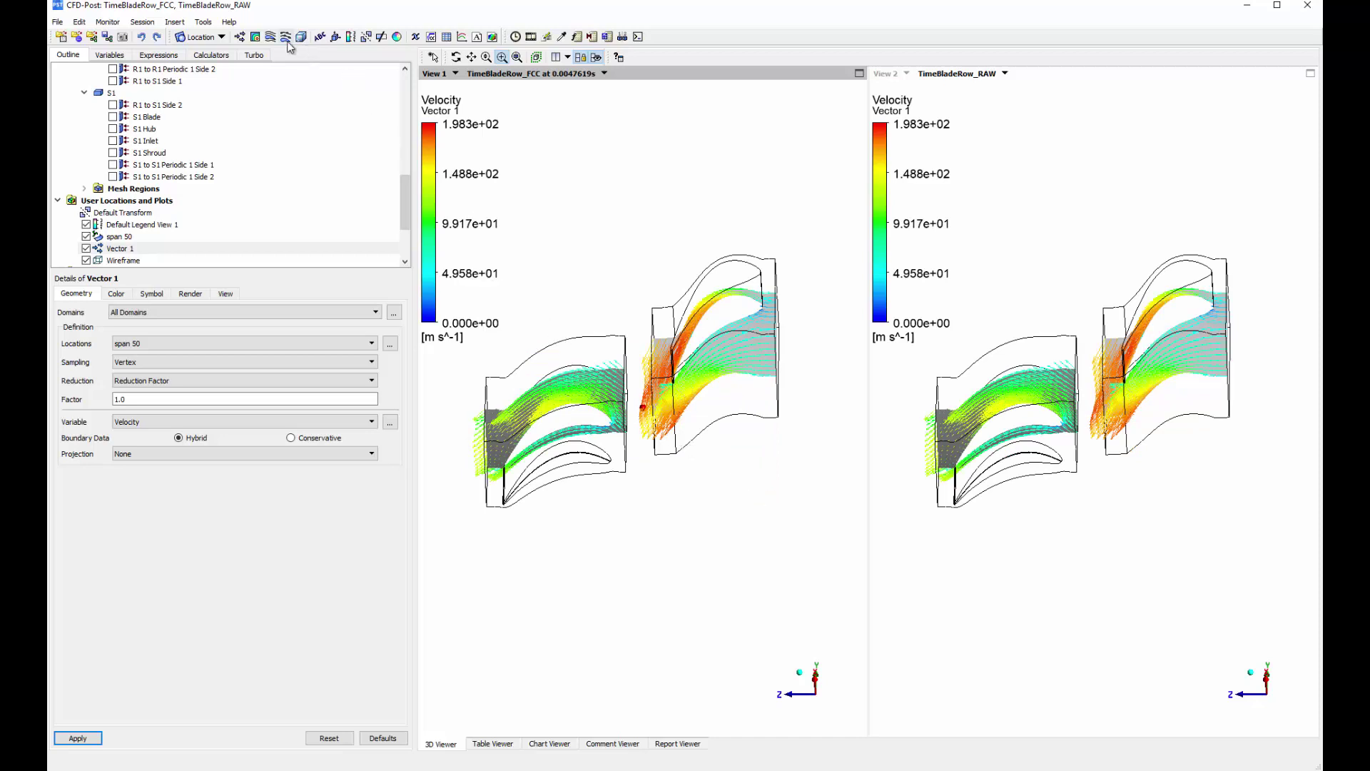
pyautogui.click(256, 37)
pyautogui.click(285, 90)
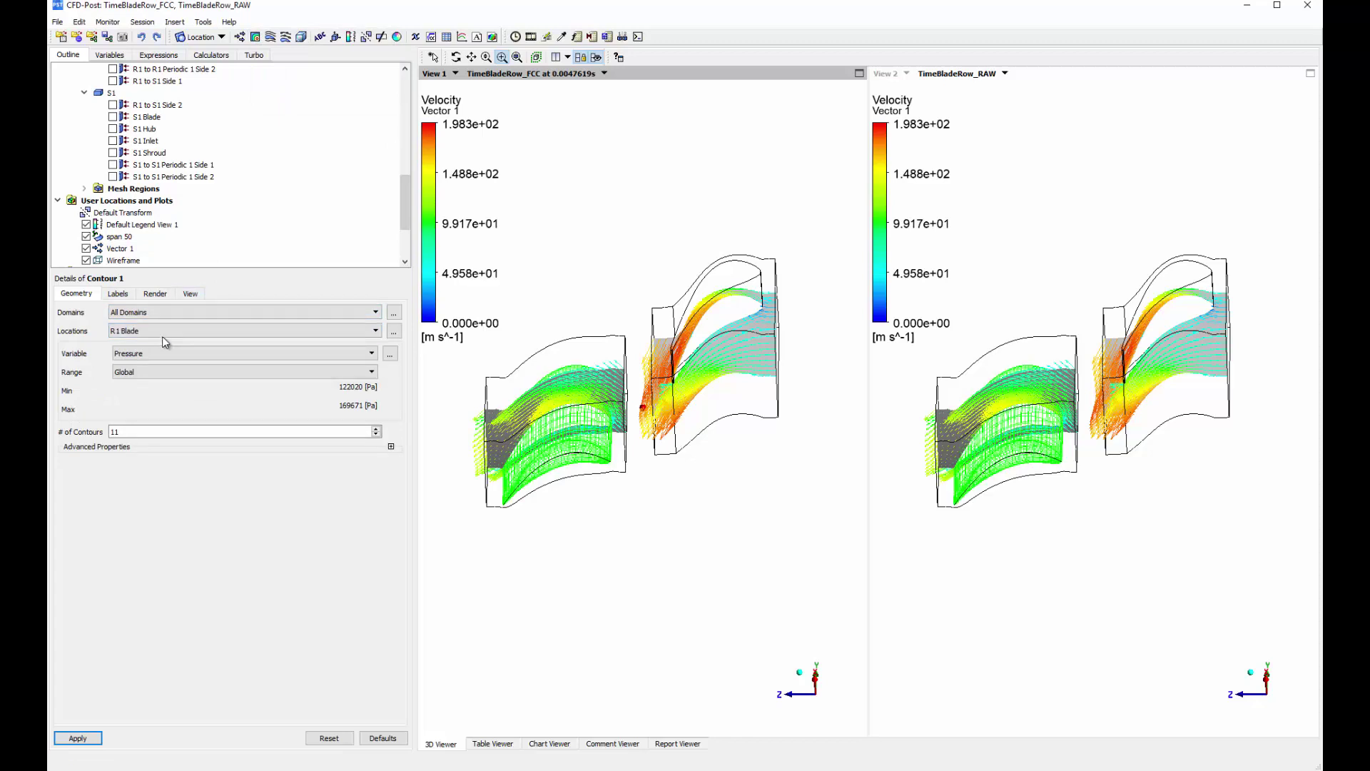
# - Set Contour 1 to show Density on span 50 with a Local range
pyautogui.click(165, 332)
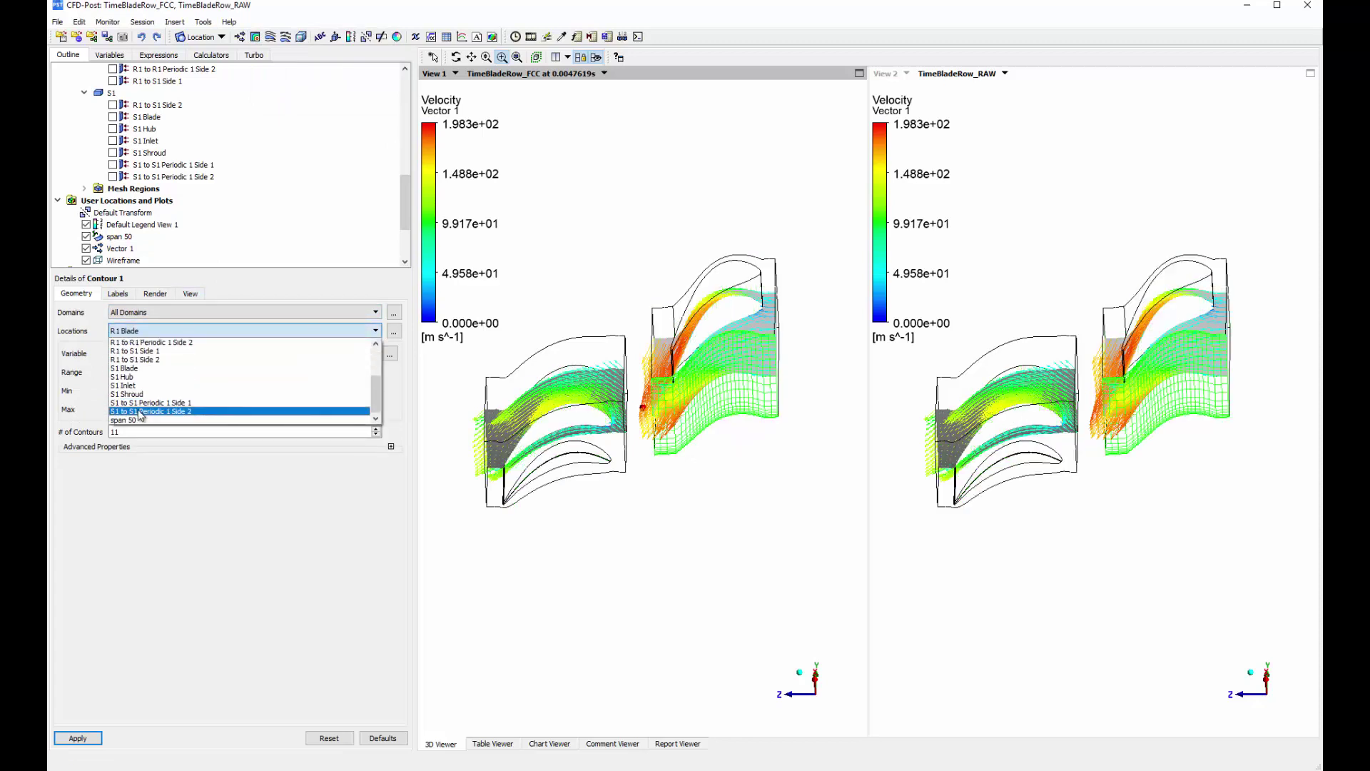
pyautogui.click(138, 421)
pyautogui.click(138, 354)
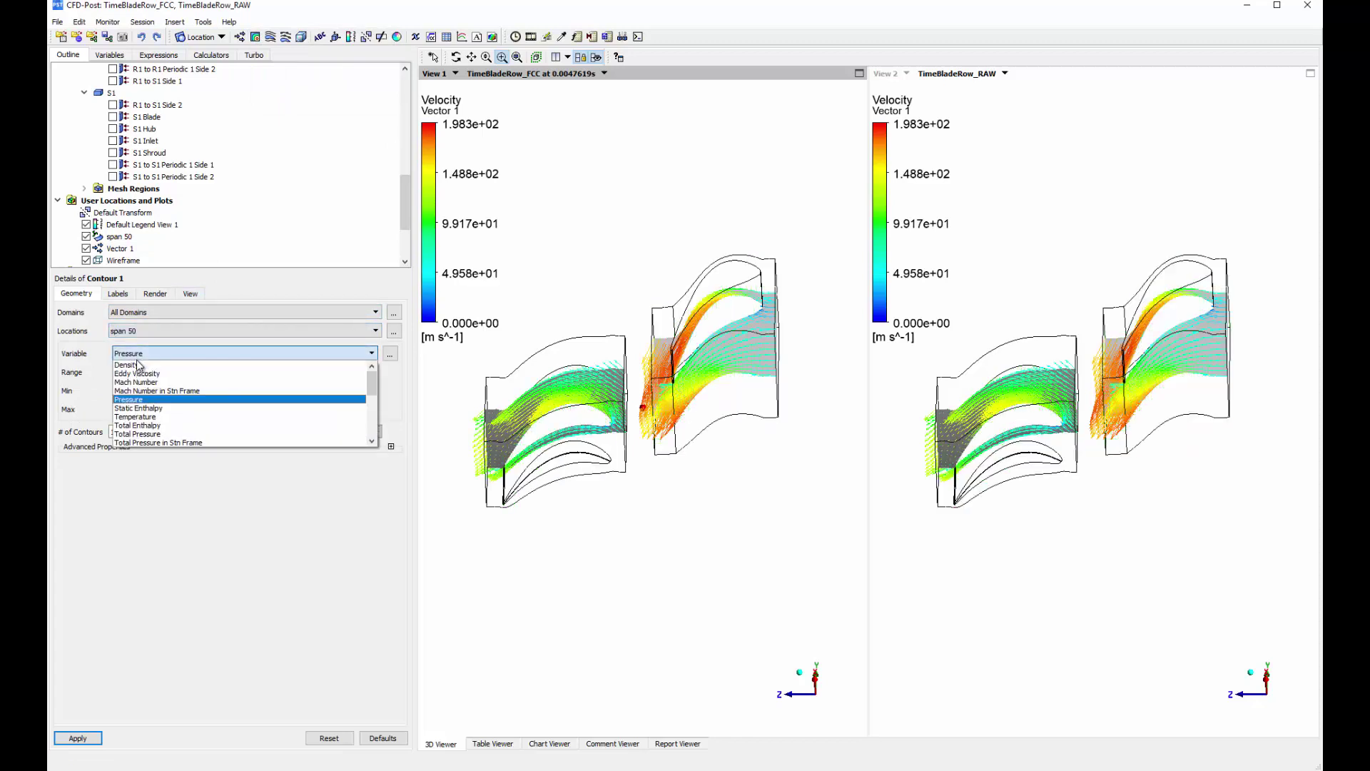
pyautogui.click(136, 365)
pyautogui.click(243, 372)
pyautogui.click(129, 389)
pyautogui.click(80, 738)
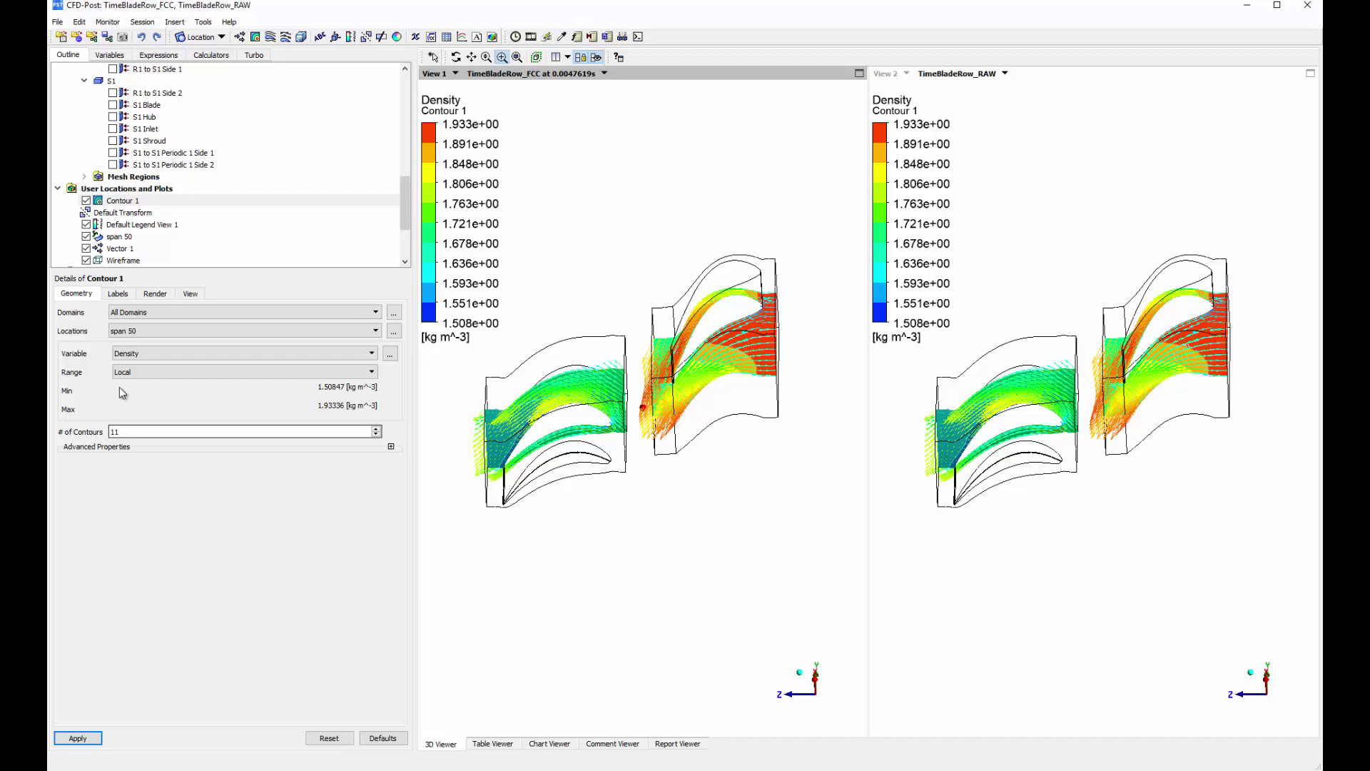
# - Hide the span 50 surface and Vector 1, then zoom into the blade passage
pyautogui.click(86, 237)
pyautogui.click(86, 249)
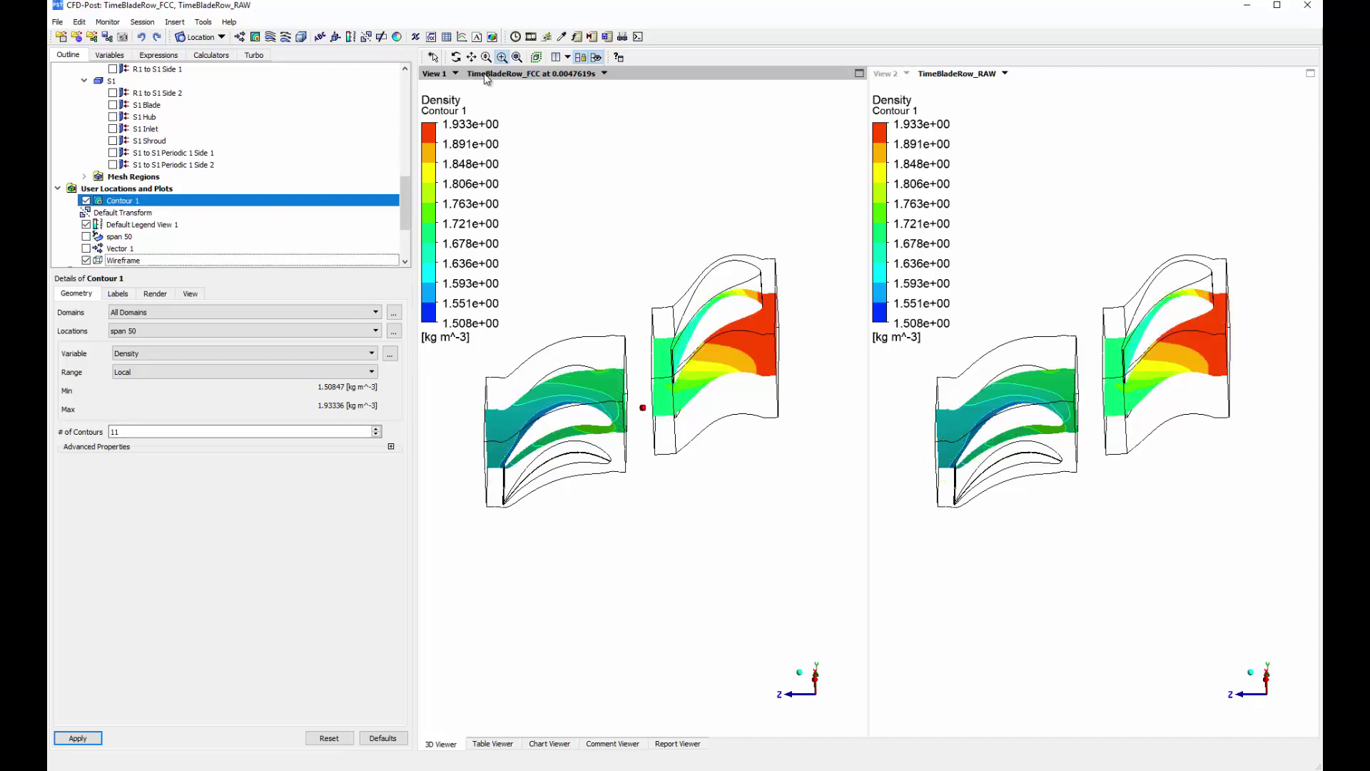
pyautogui.moveTo(658, 338); pyautogui.dragTo(735, 404)
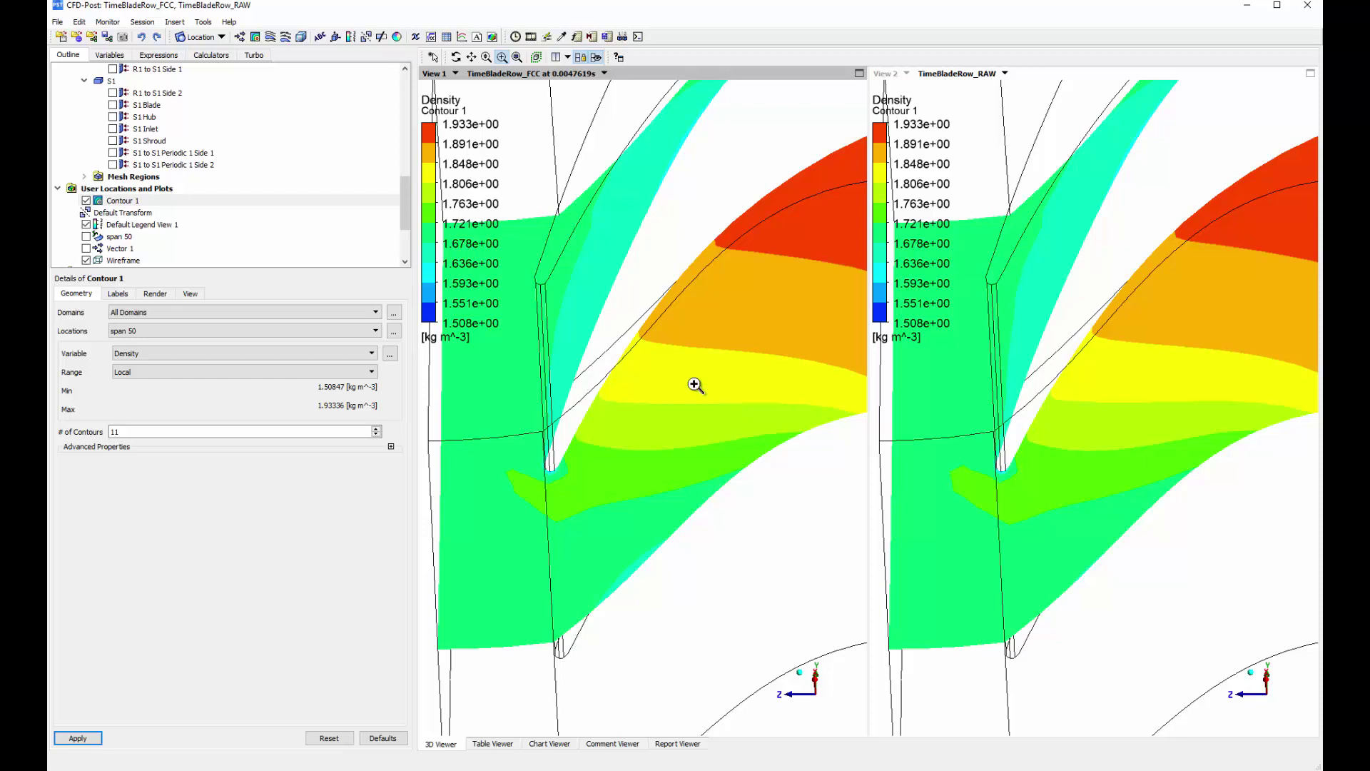
pyautogui.click(432, 38)
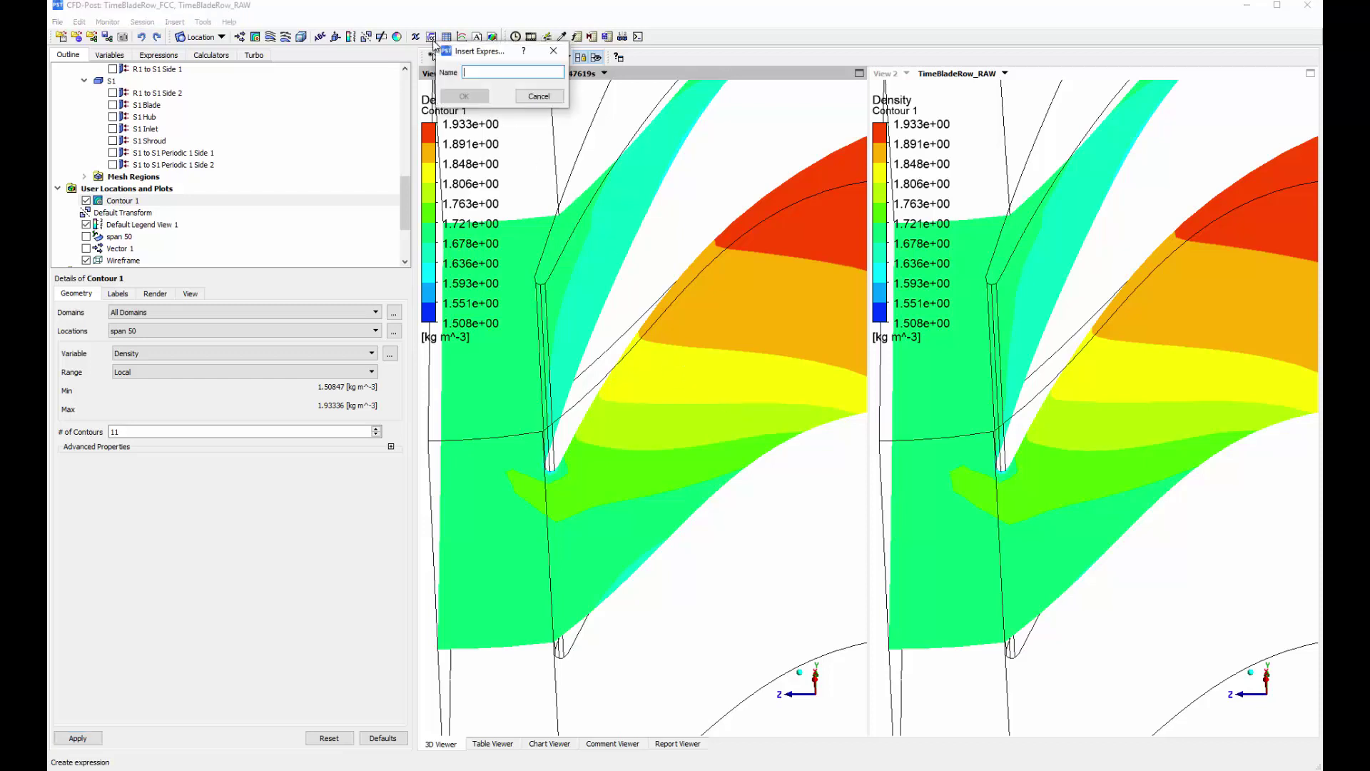
pyautogui.write('Axial')
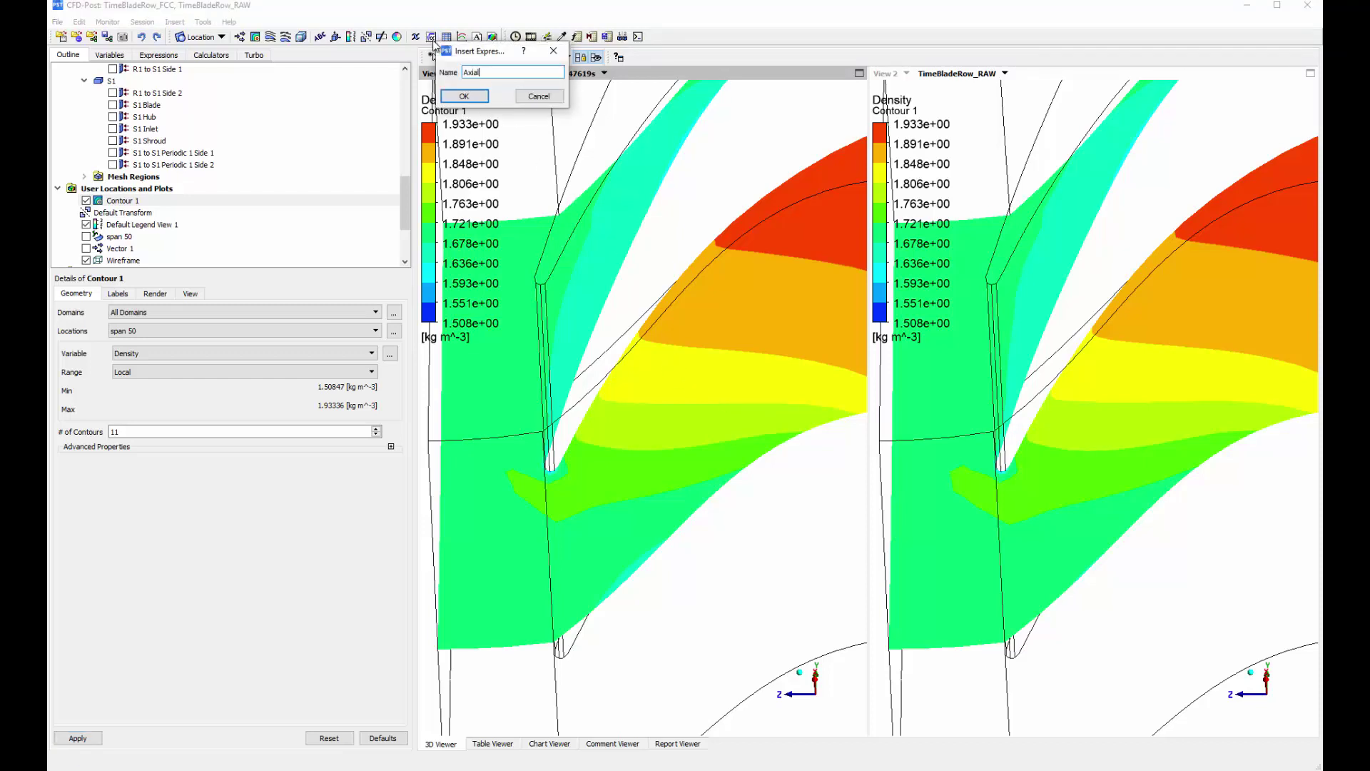
pyautogui.write(' Force')
pyautogui.press('Return')
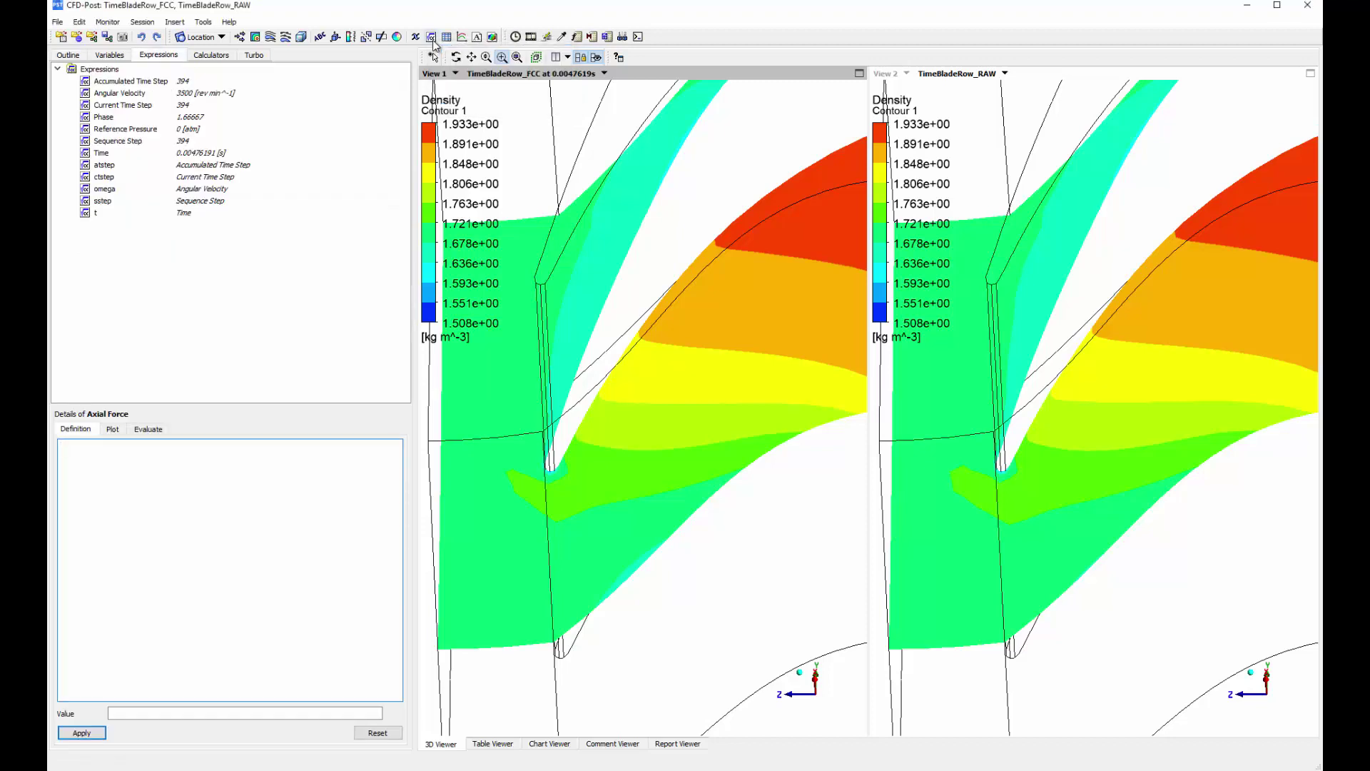
pyautogui.write('(force_z()@ R1 Blade)')
pyautogui.click(81, 733)
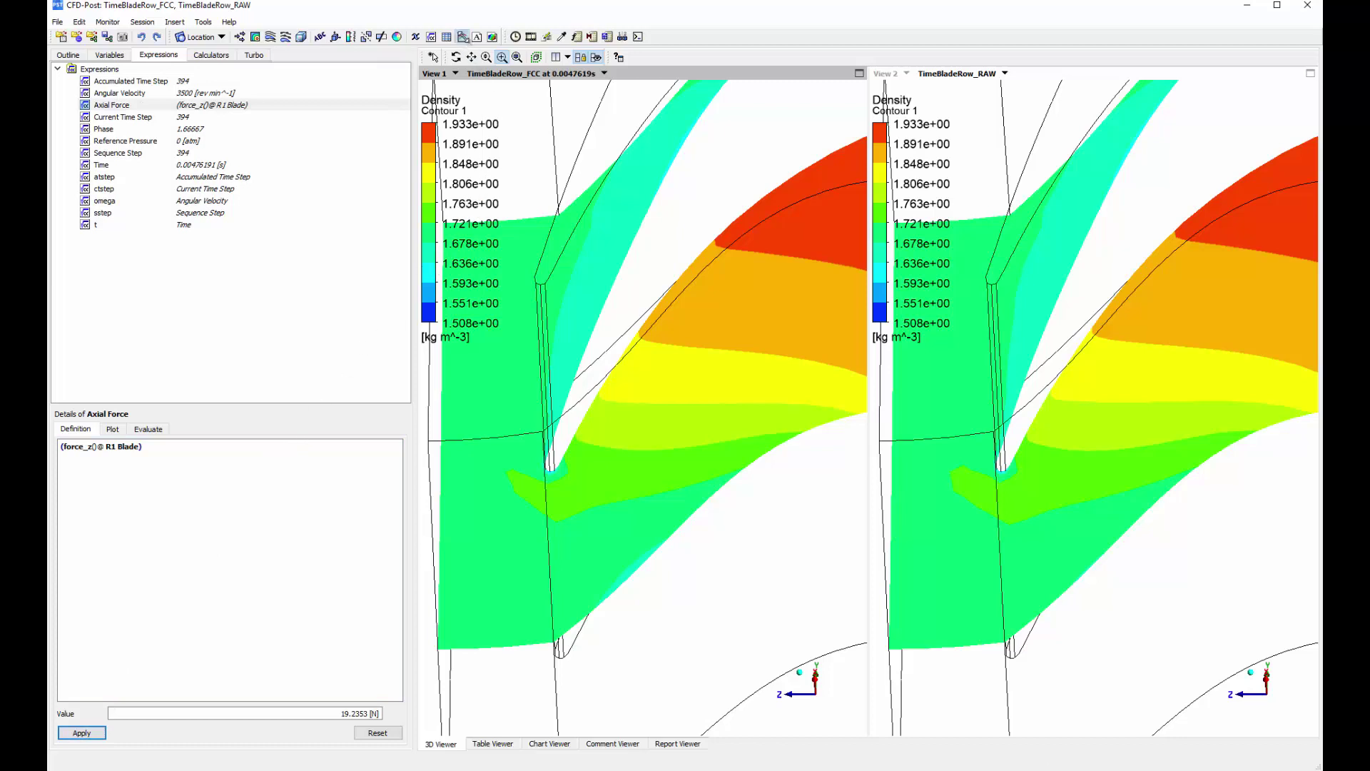
pyautogui.click(462, 37)
# - Make Chart 1 an XY - Transient or Sequence chart titled 'Axial Force'
pyautogui.click(477, 94)
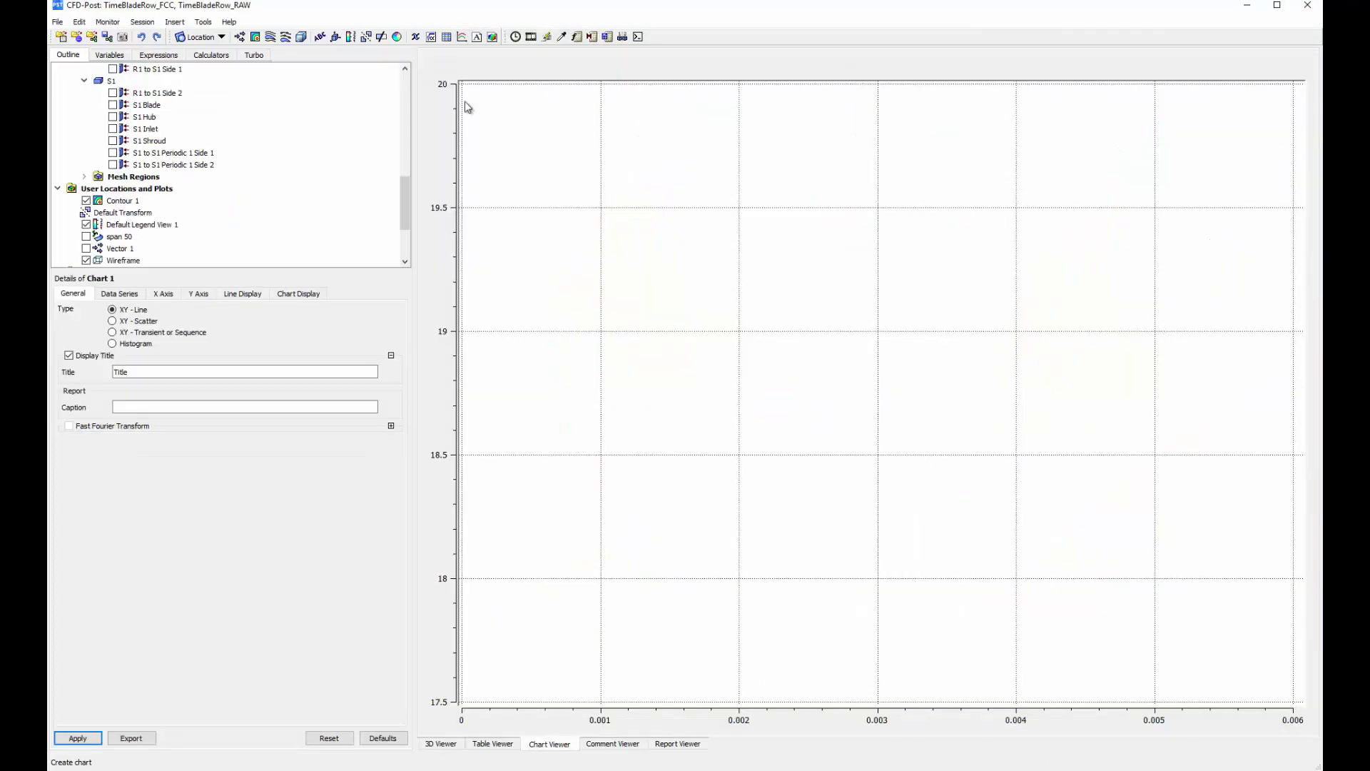
pyautogui.click(118, 333)
pyautogui.moveTo(133, 372); pyautogui.dragTo(85, 374)
pyautogui.write('Axial F')
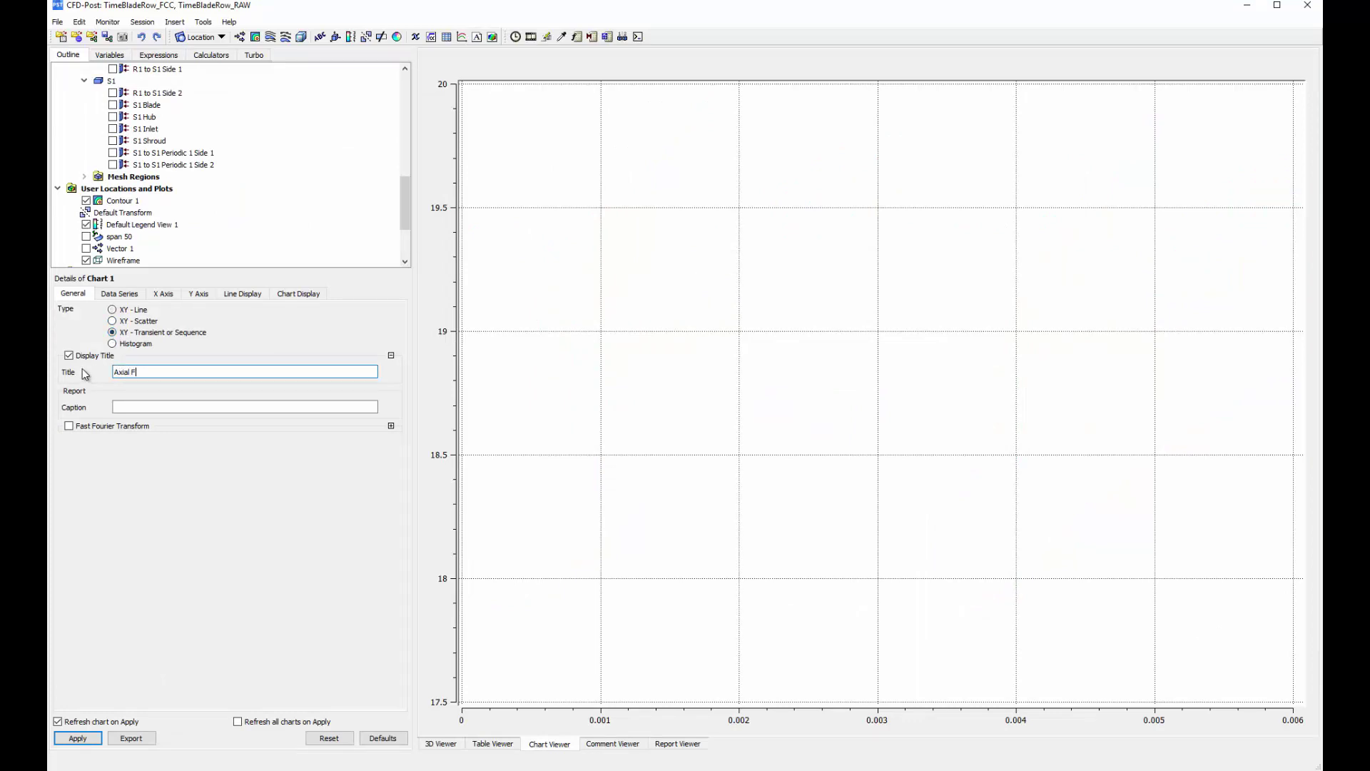
pyautogui.write('orce')
# - Plot the Axial Force expression as the chart series, then fit both 3D views to the blades
pyautogui.click(119, 293)
pyautogui.click(73, 493)
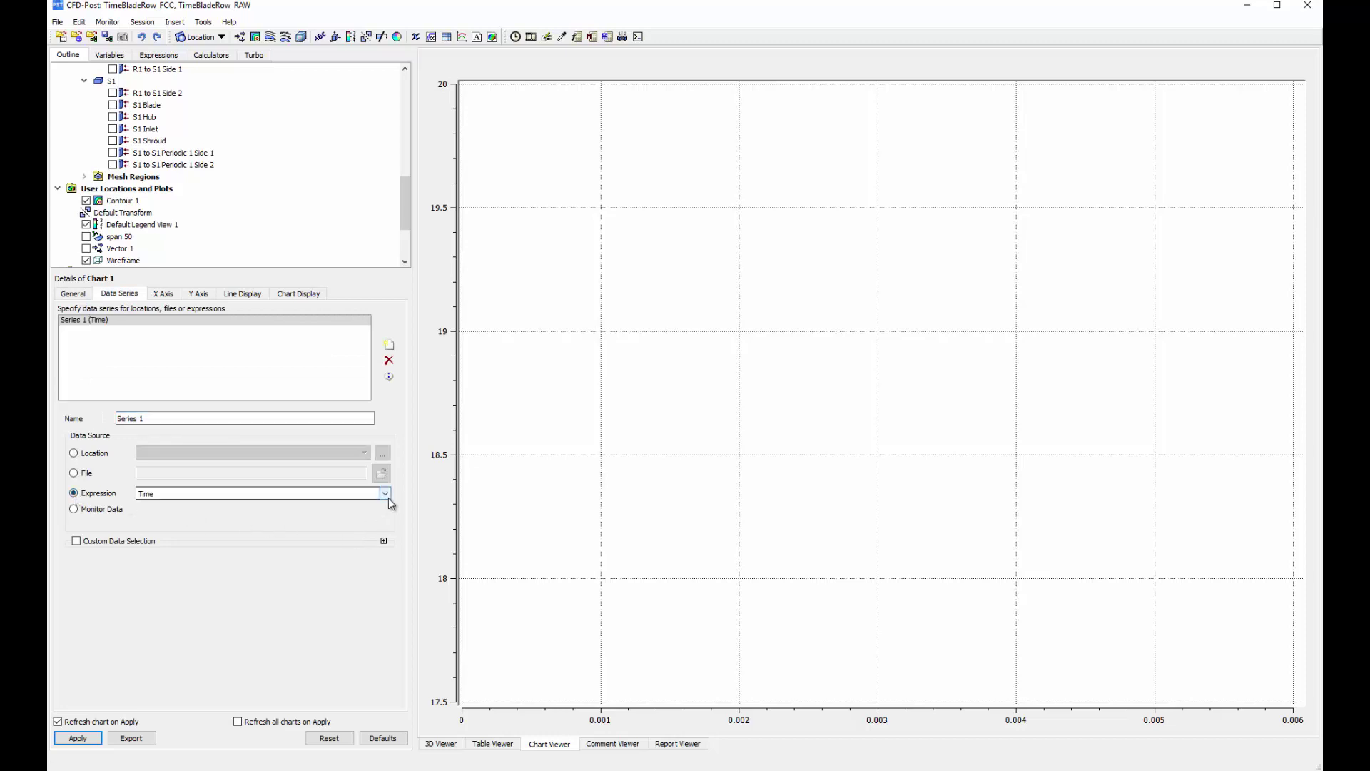
pyautogui.click(384, 494)
pyautogui.scroll(1, 214, 517)
pyautogui.click(192, 527)
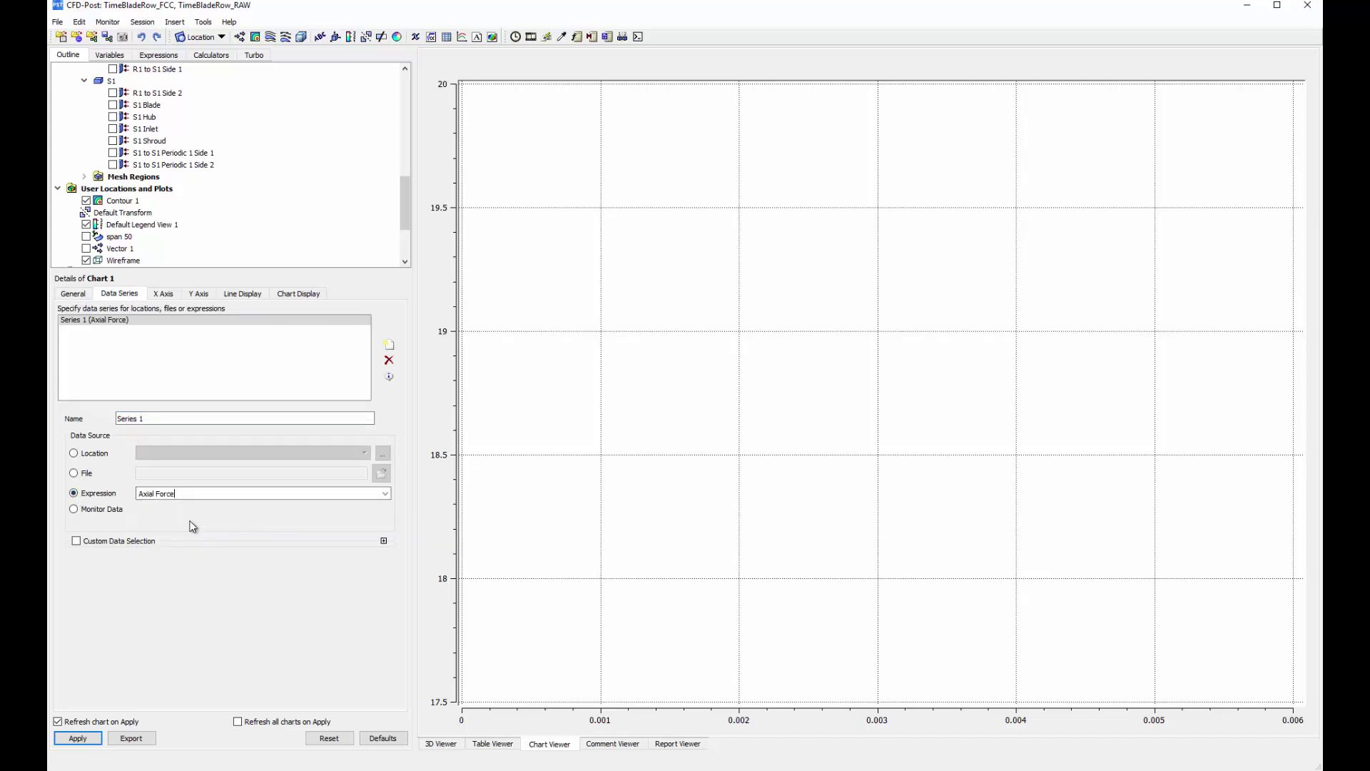
pyautogui.click(78, 739)
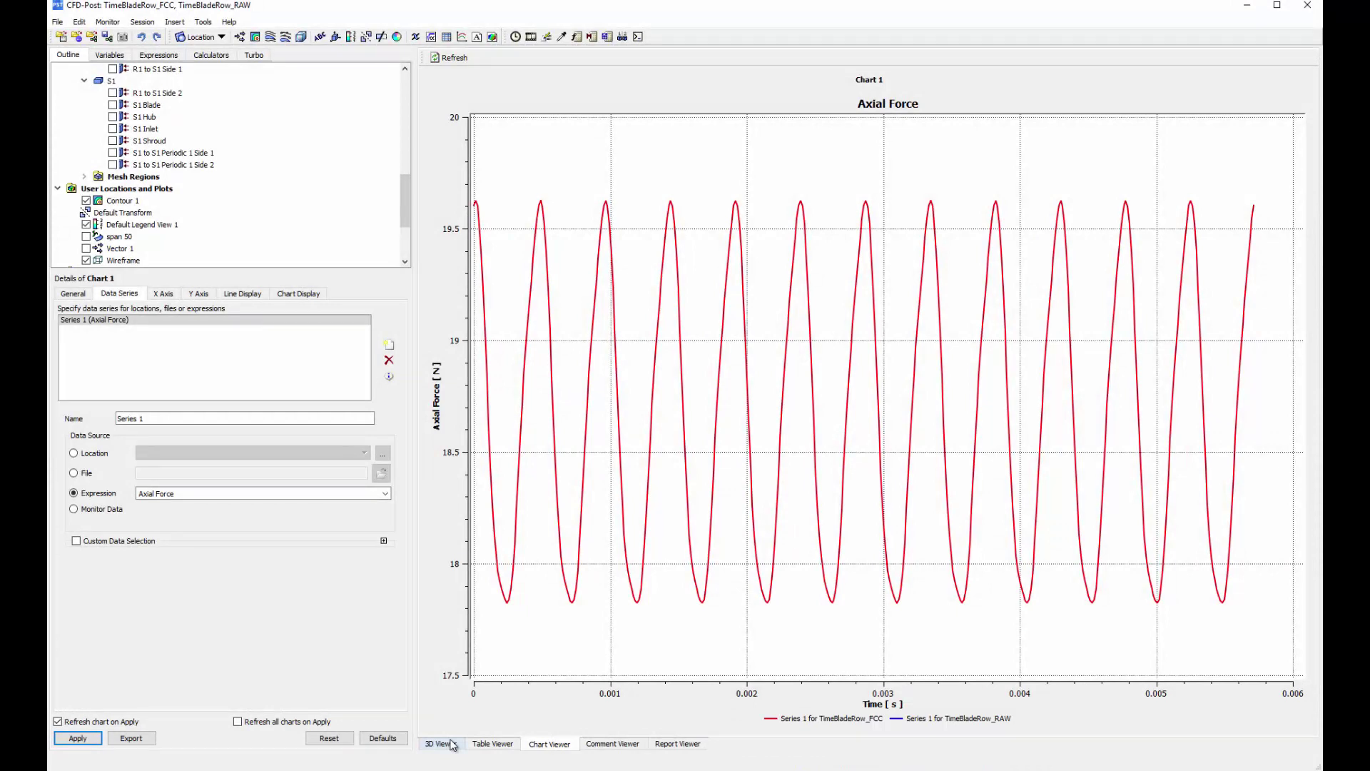
pyautogui.click(440, 744)
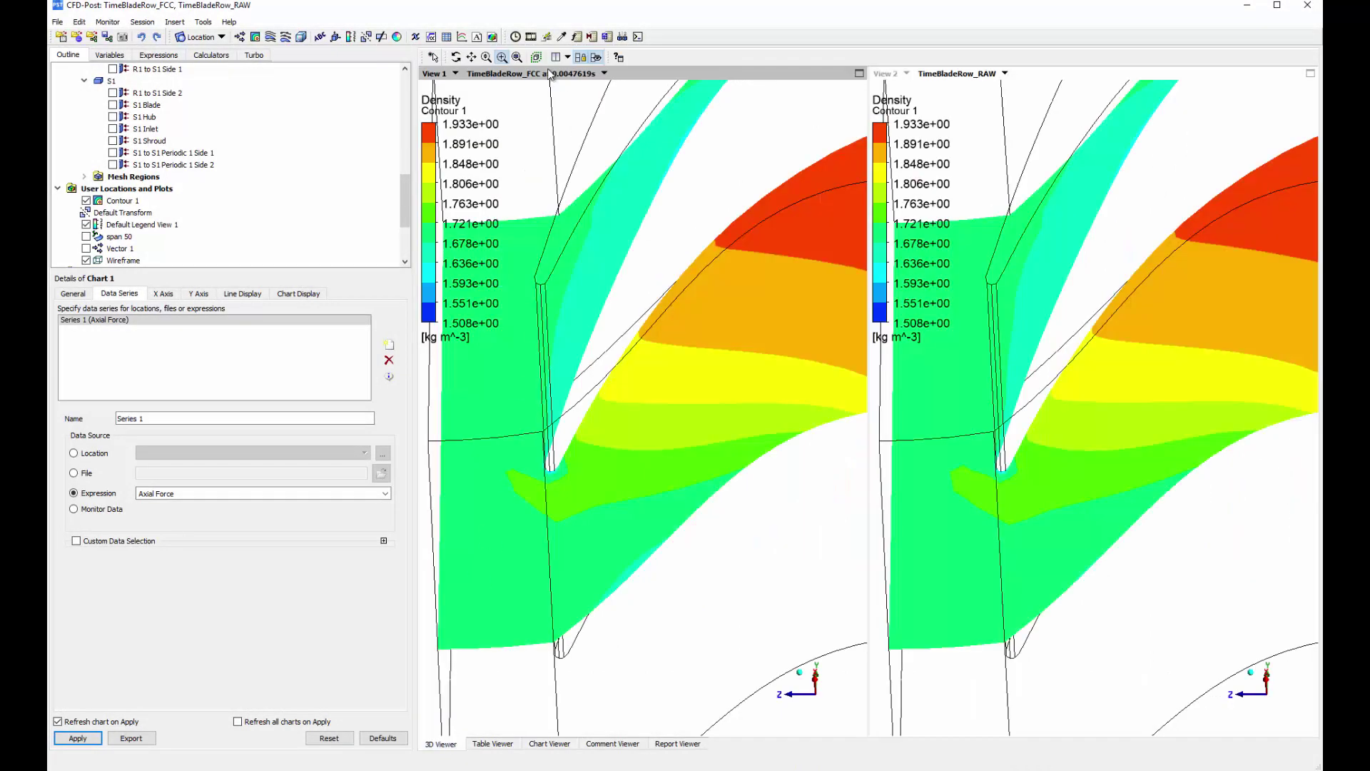
pyautogui.click(518, 58)
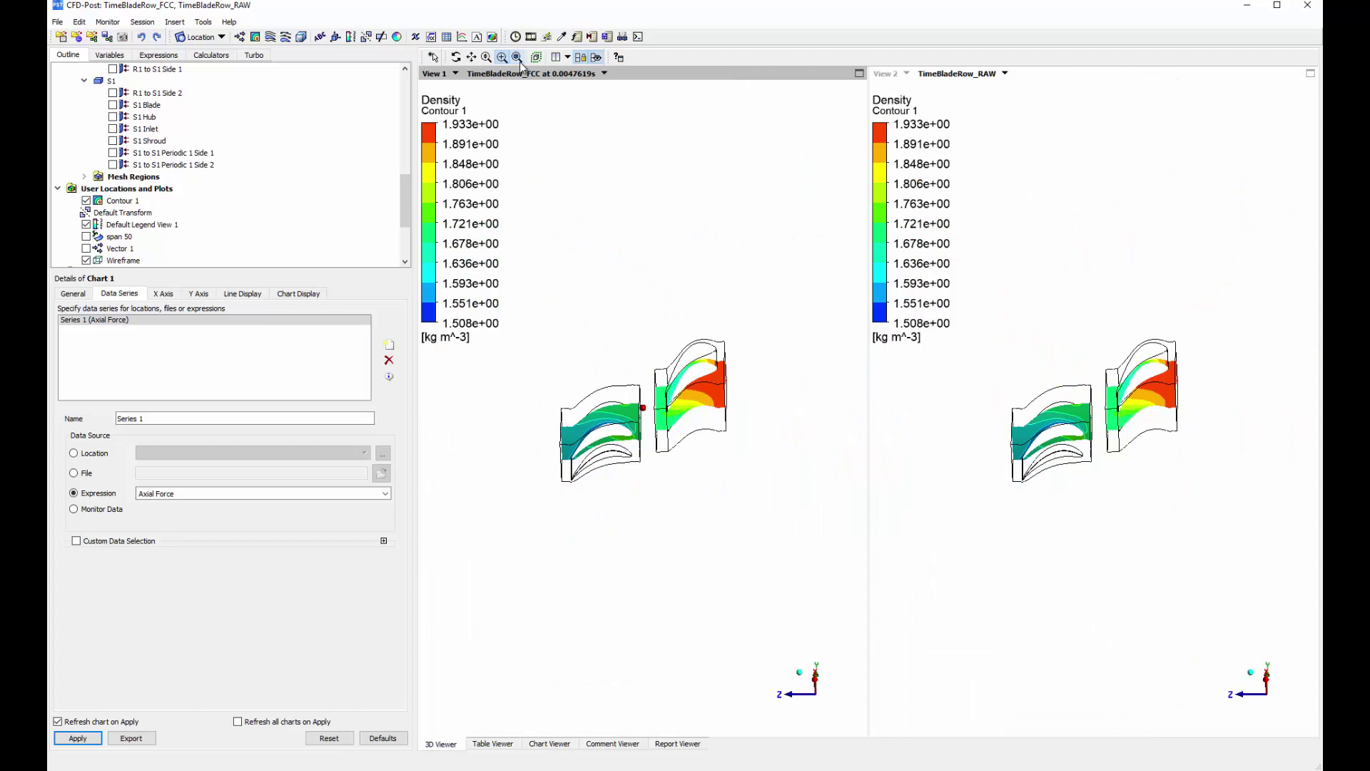